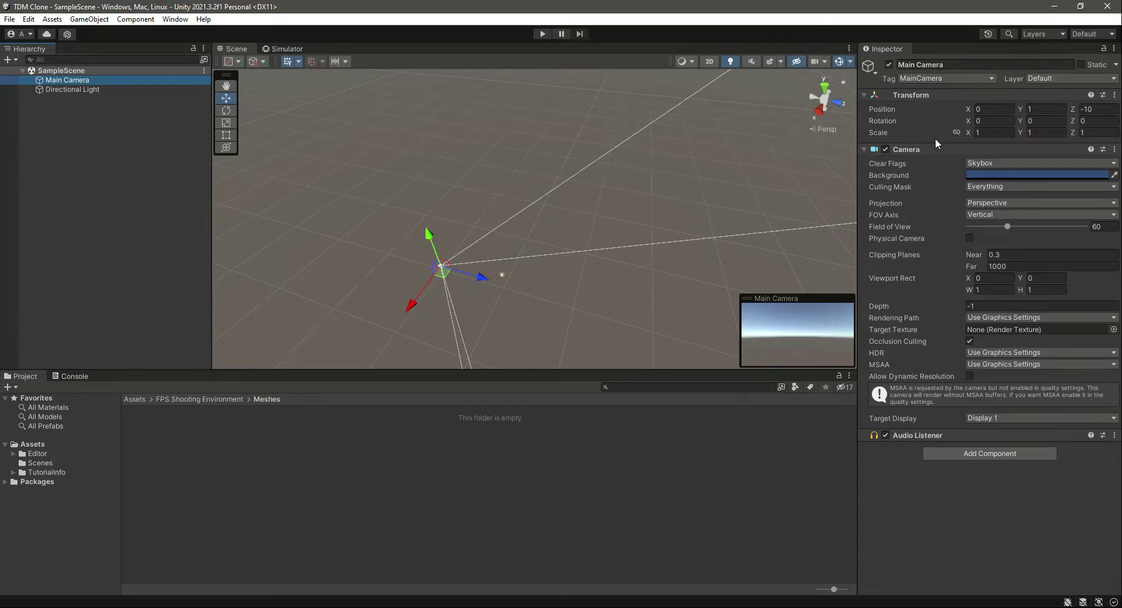
# Minimise Unity and select the GameAssets archive icon on the desktop.
pyautogui.press('super+d')
pyautogui.moveTo(681, 92); pyautogui.dragTo(366, 293)
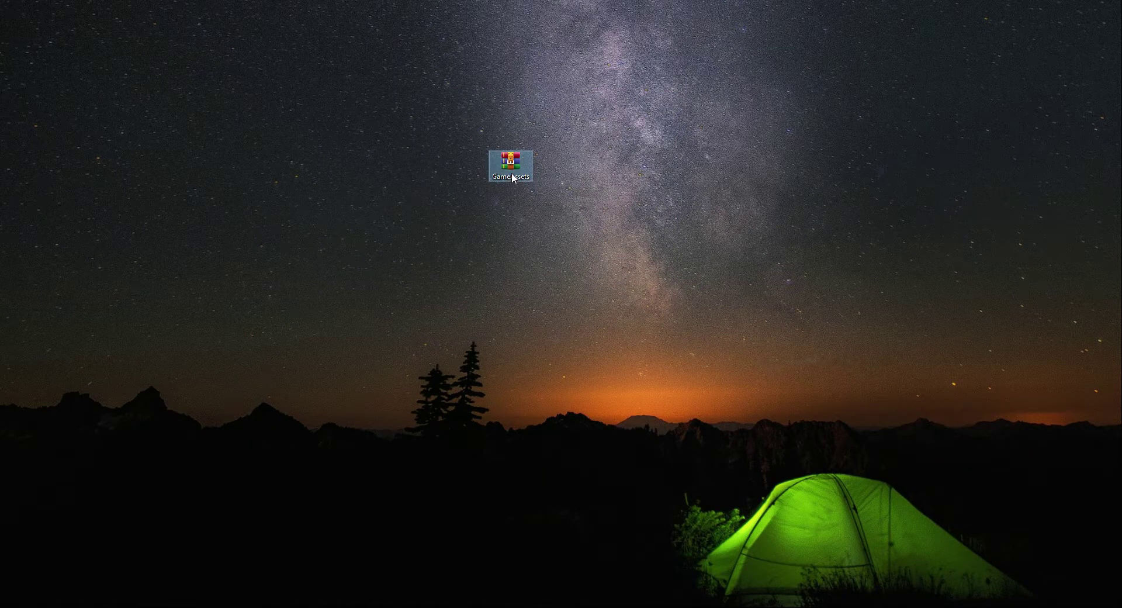
# Extract the GameAssets archive here and move the new GameAssets folder beside it.
pyautogui.rightClick(510, 159)
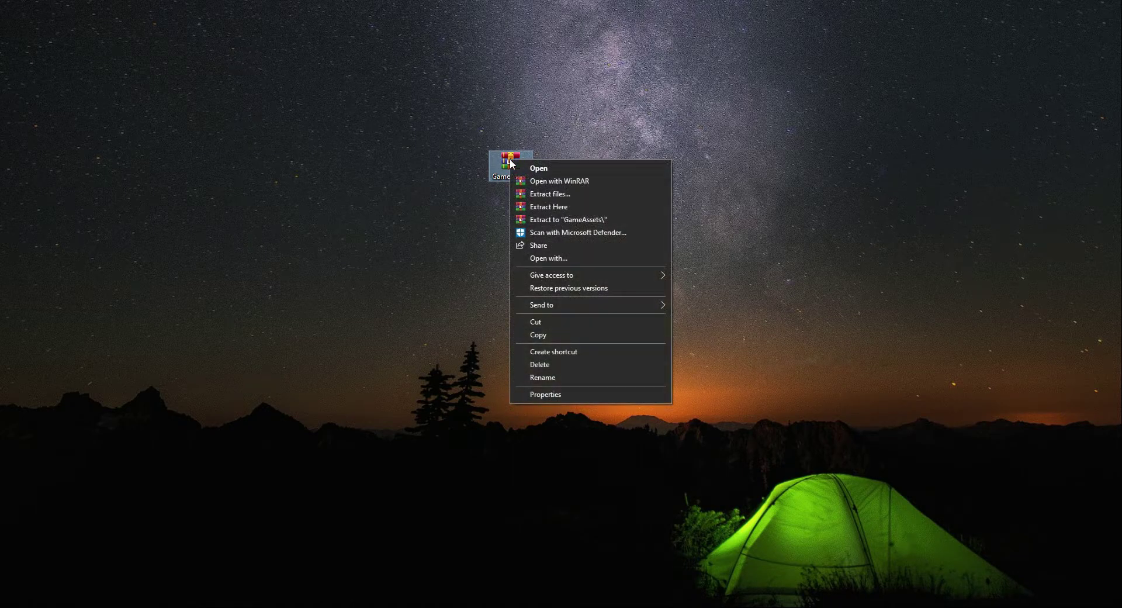
pyautogui.click(552, 208)
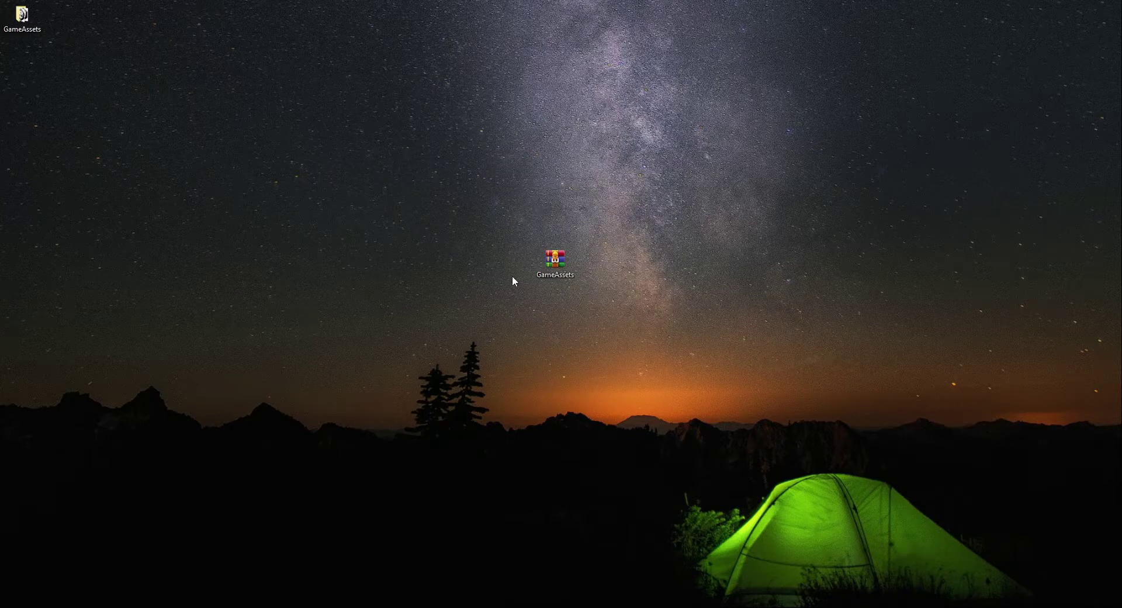
pyautogui.moveTo(22, 26); pyautogui.dragTo(377, 181)
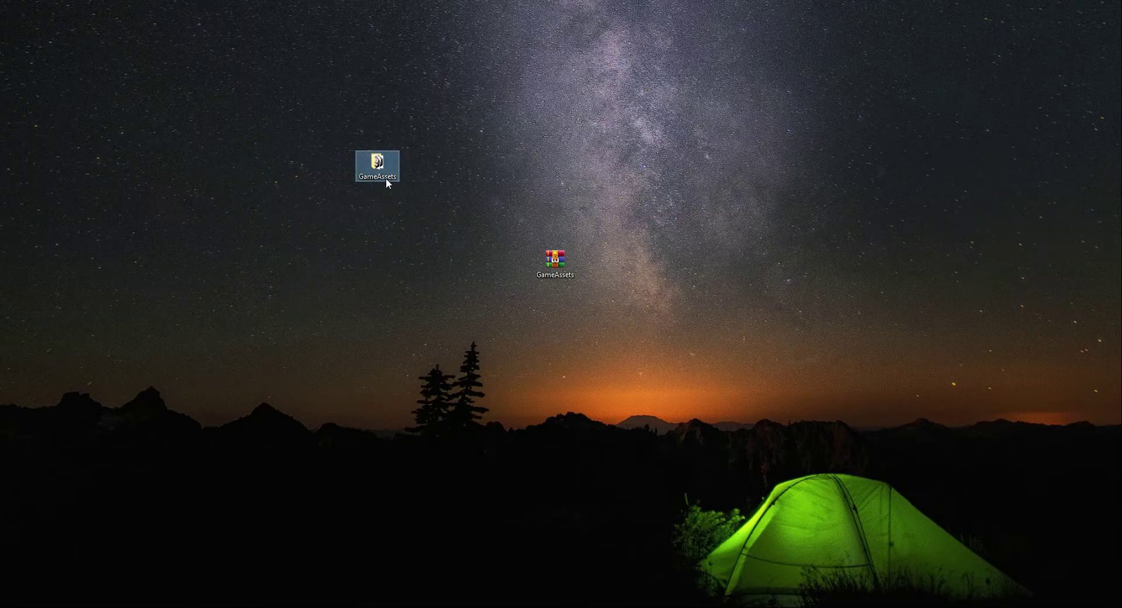
pyautogui.moveTo(628, 192); pyautogui.dragTo(531, 328)
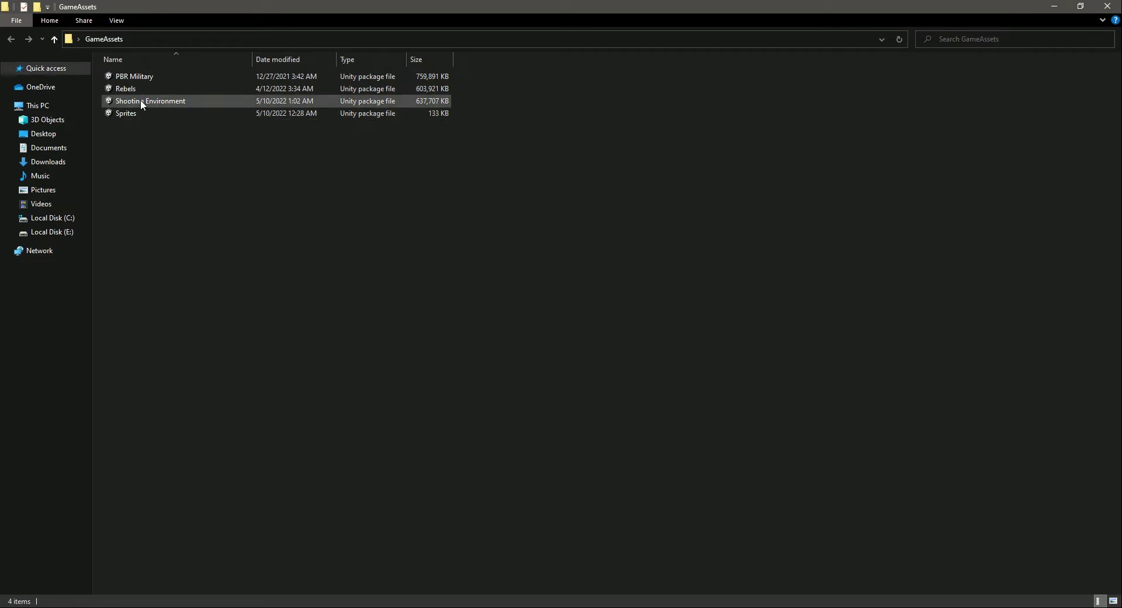
# Launch the Shooting Environment package so Unity shows its Import Unity Package dialog.
pyautogui.doubleClick(166, 106)
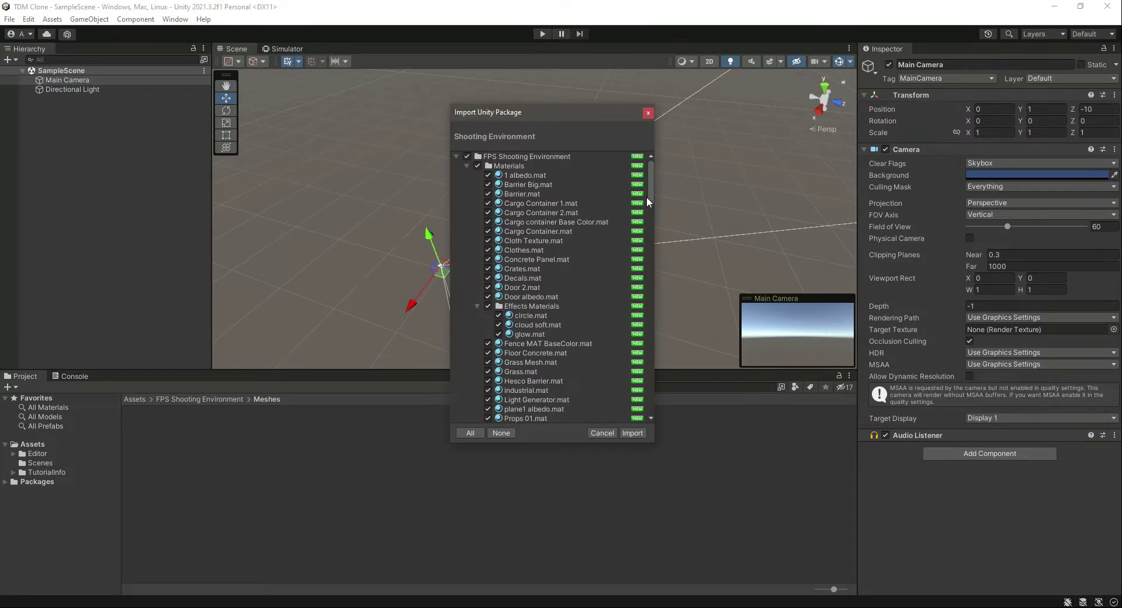
# Review the package's materials and meshes list and import every asset.
pyautogui.scroll(-5, 651, 197)
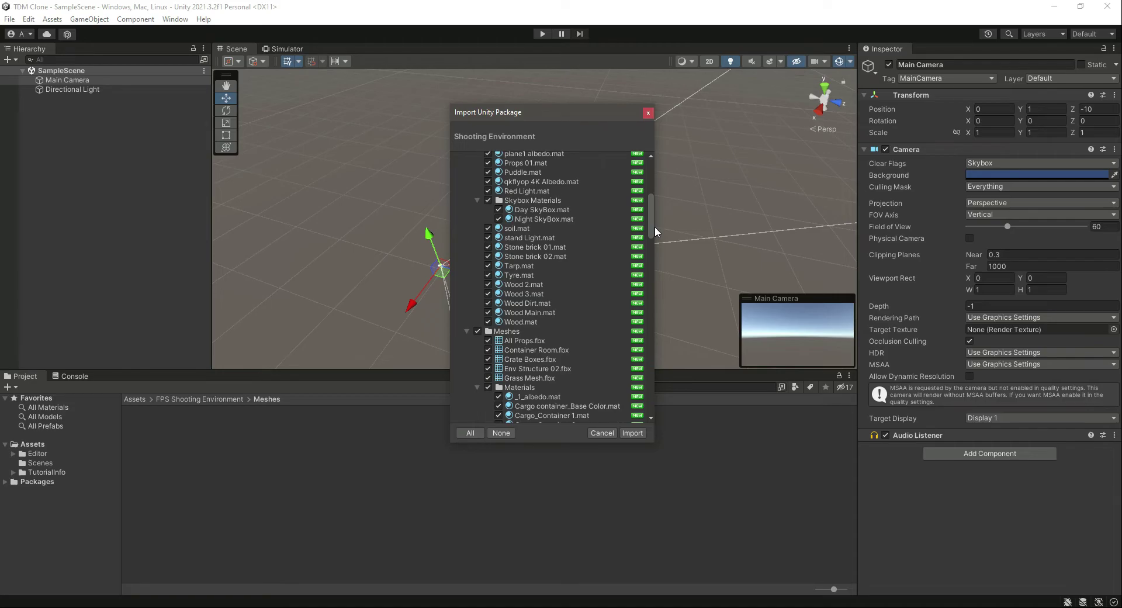
pyautogui.moveTo(654, 227); pyautogui.dragTo(665, 169)
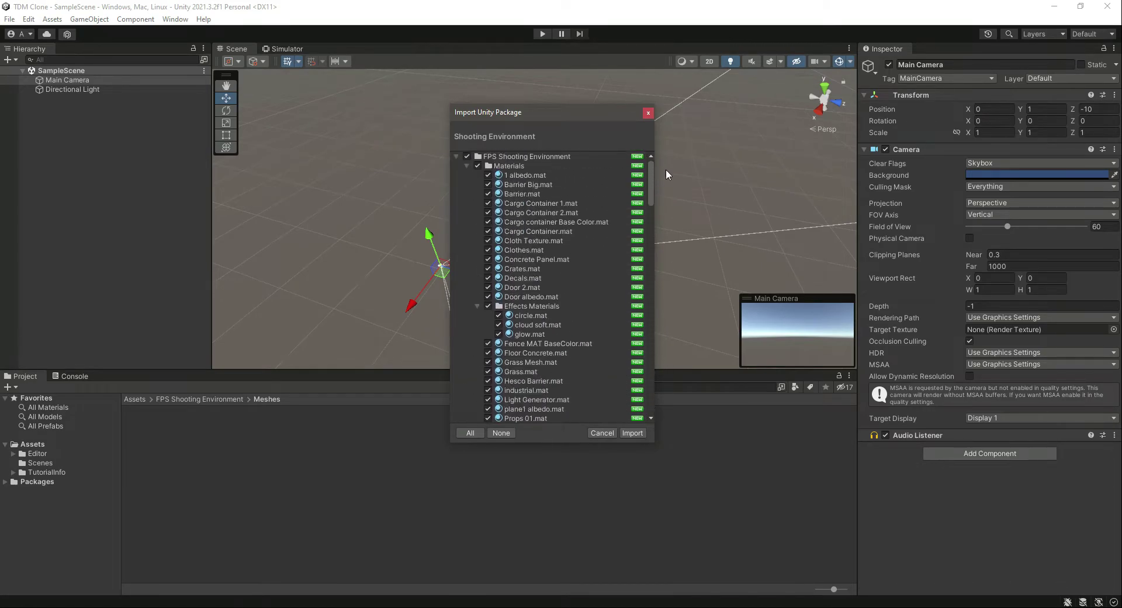
pyautogui.click(633, 434)
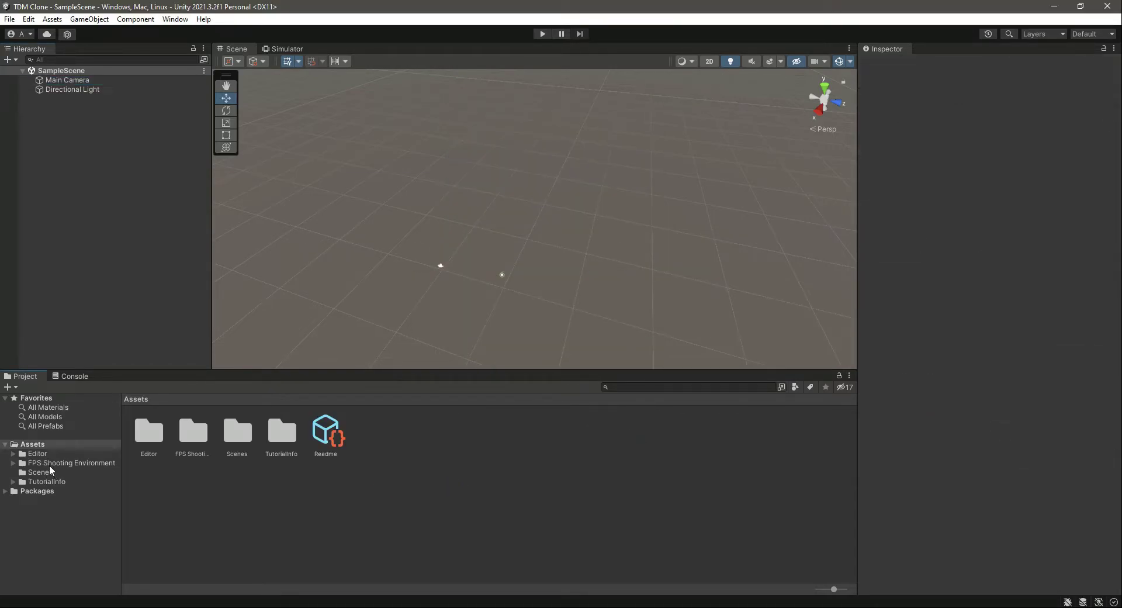
# Browse FPS Shooting Environment's Prefabs folder, then move into its Scenes folder.
pyautogui.click(49, 465)
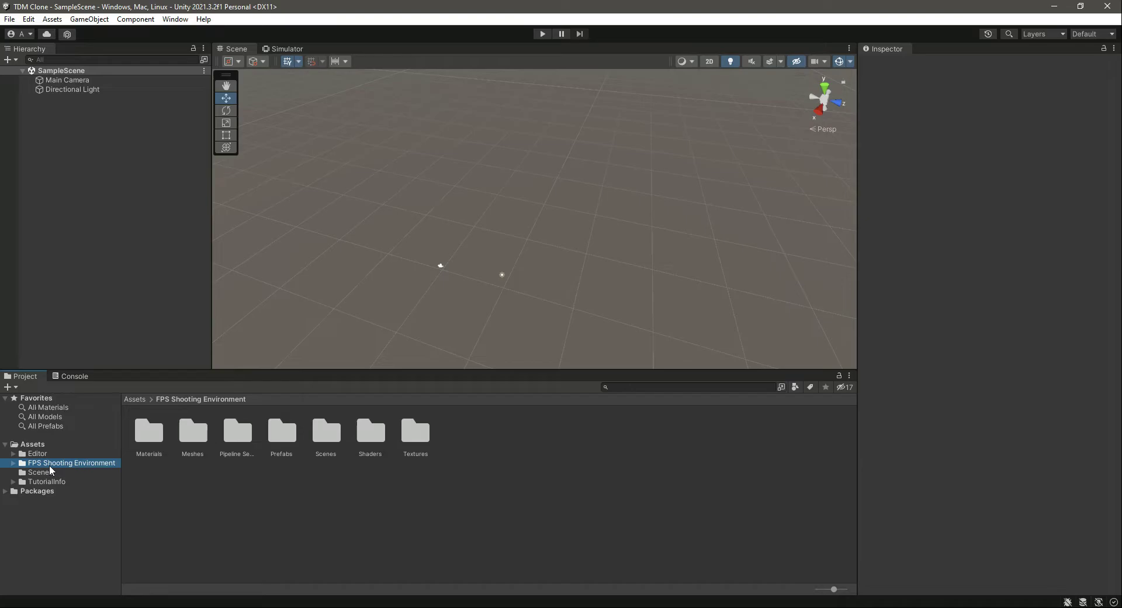
pyautogui.doubleClick(281, 437)
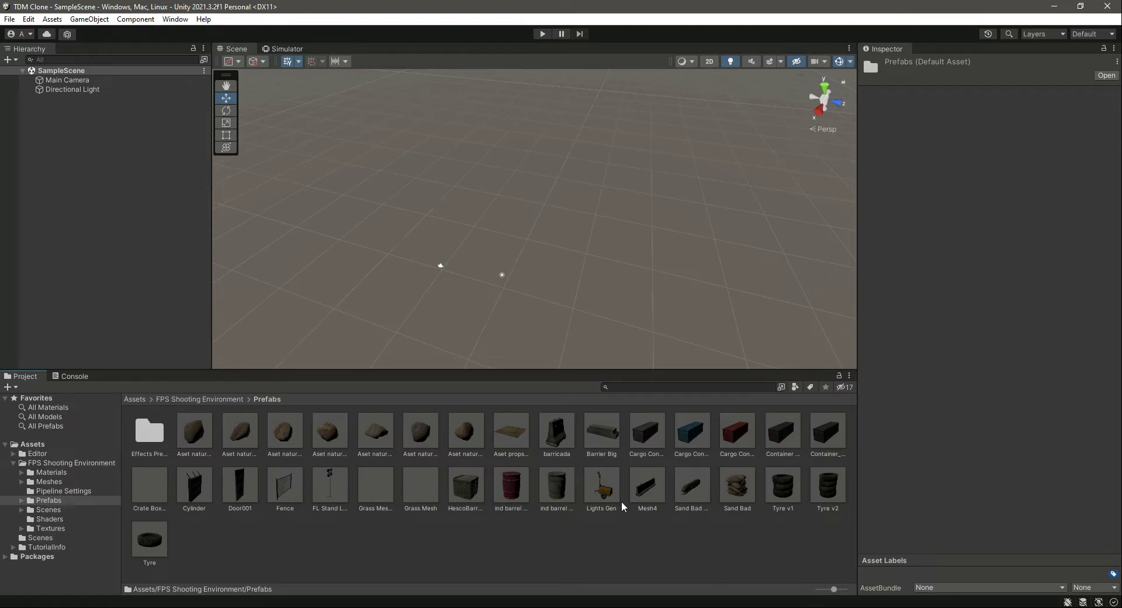
pyautogui.click(228, 399)
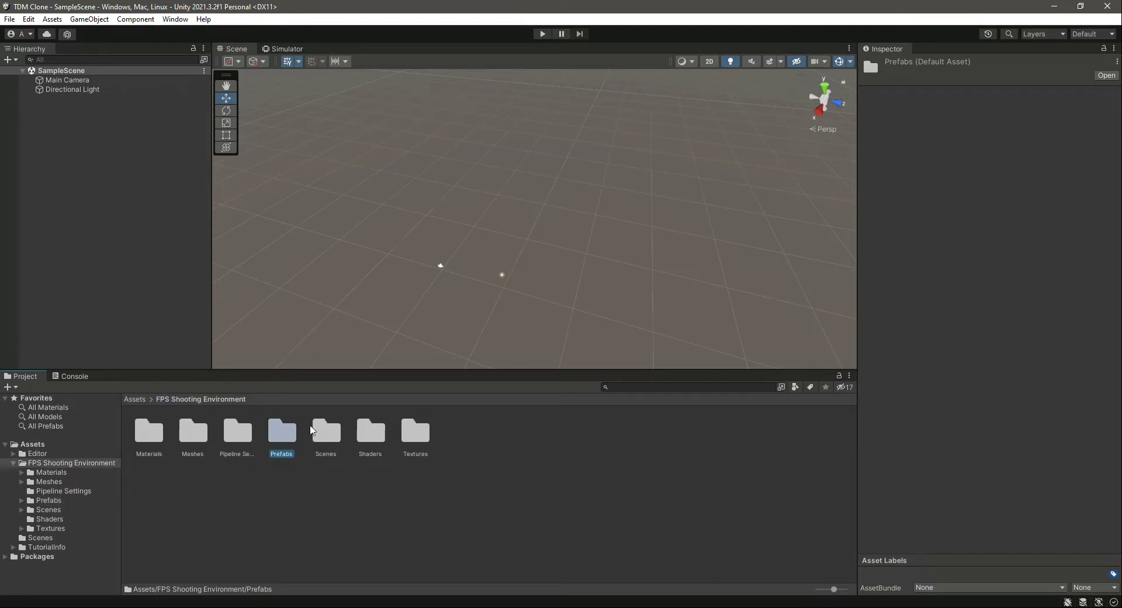
pyautogui.doubleClick(326, 433)
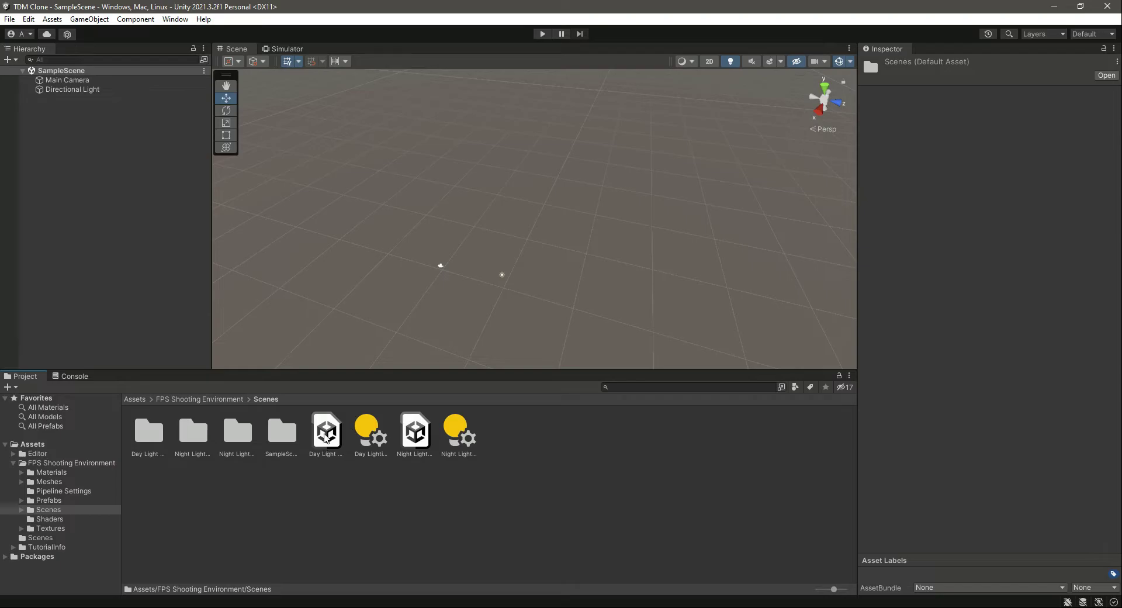
# Open the Day Light Demo scene and orbit around the container compound.
pyautogui.doubleClick(329, 435)
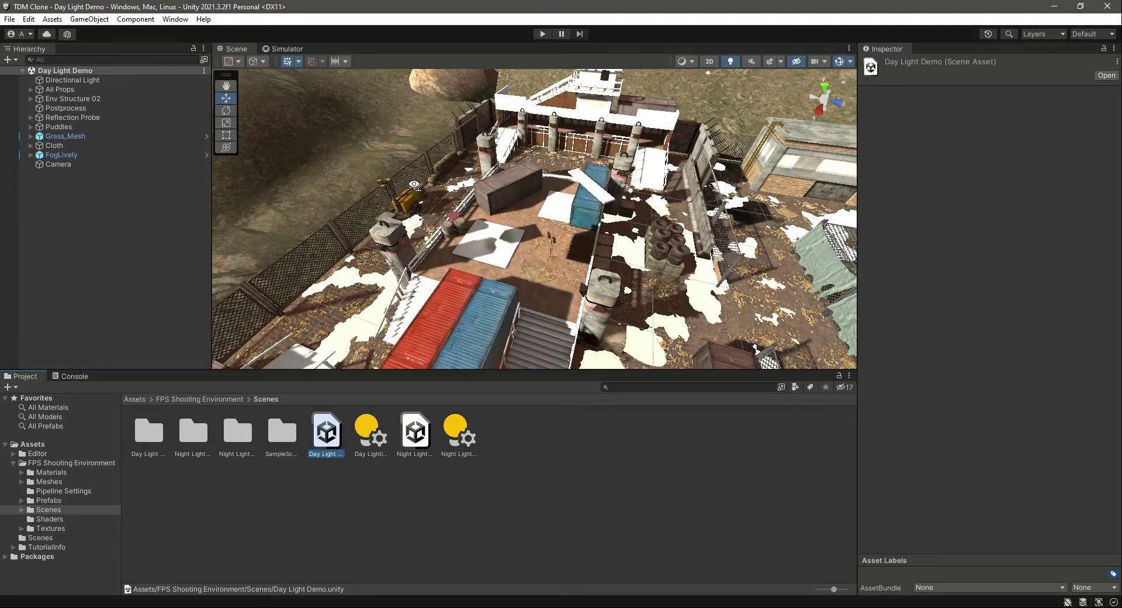
pyautogui.keyDown('alt'); pyautogui.moveTo(416, 190); pyautogui.dragTo(481, 205); pyautogui.keyUp('alt')
pyautogui.scroll(-3, 480, 204)
pyautogui.scroll(8, 481, 205)
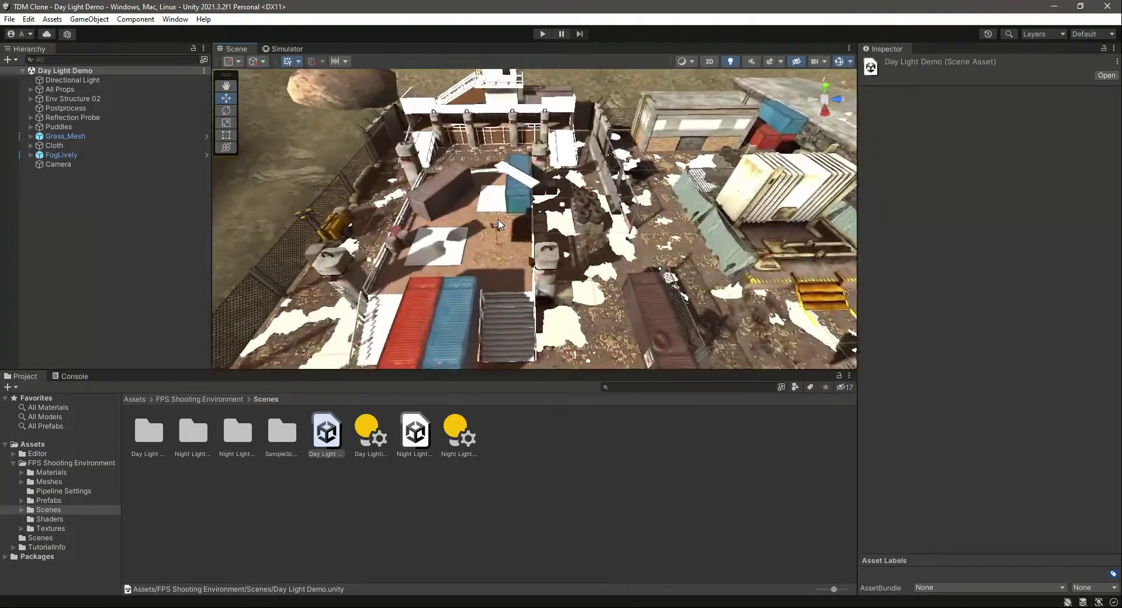
pyautogui.keyDown('alt'); pyautogui.moveTo(499, 224); pyautogui.dragTo(409, 231); pyautogui.keyUp('alt')
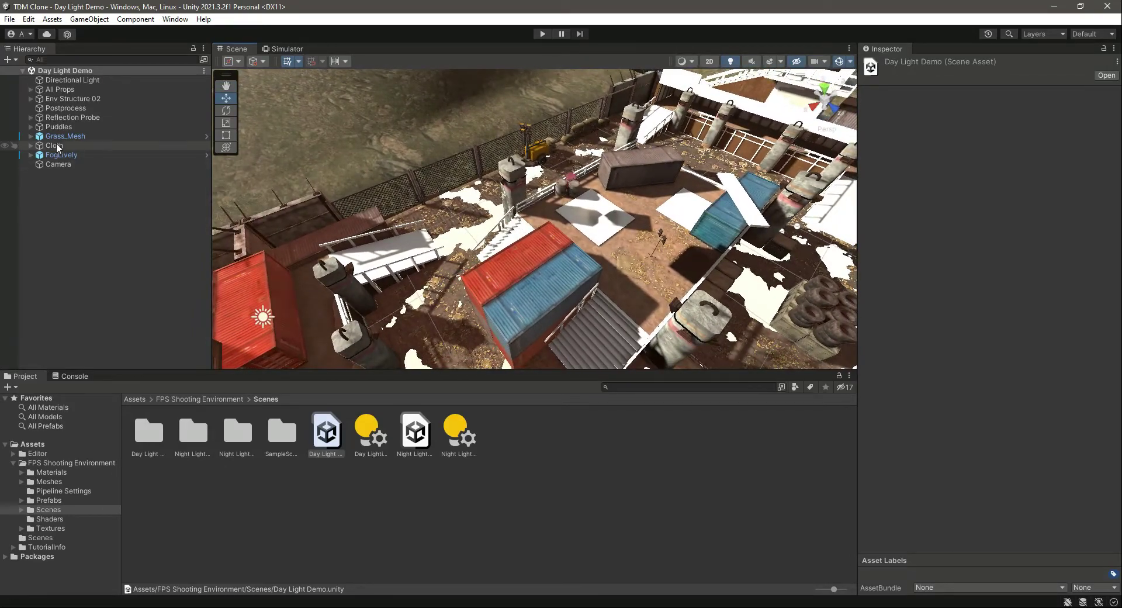
# Frame the Puddles object in the Scene view and delete it.
pyautogui.click(58, 126)
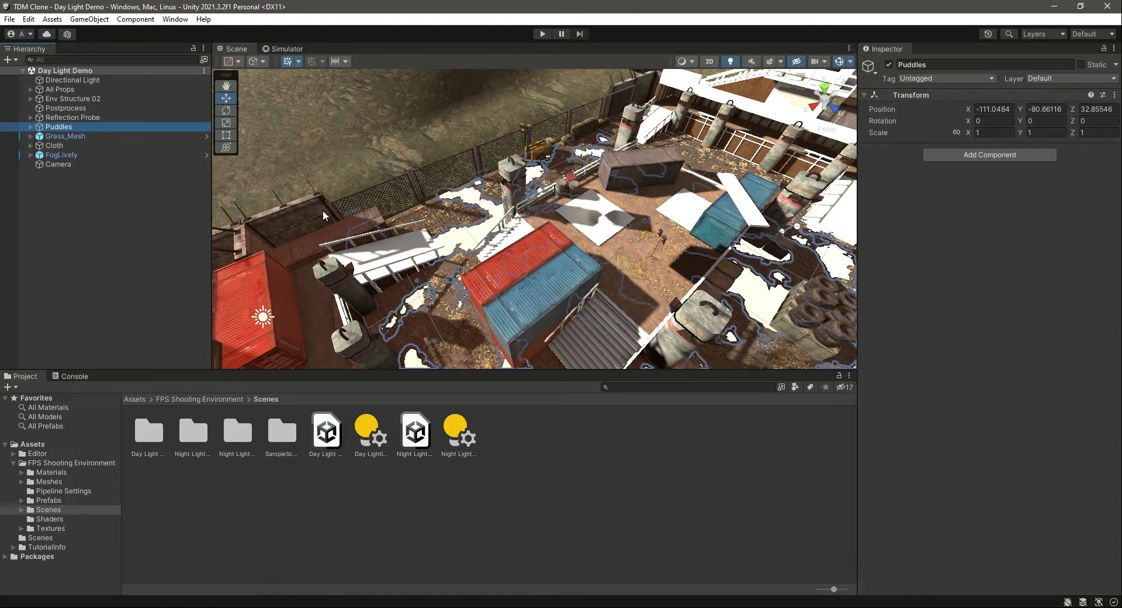
pyautogui.press('f')
pyautogui.scroll(-5, 523, 258)
pyautogui.keyDown('alt'); pyautogui.moveTo(552, 263); pyautogui.dragTo(561, 254); pyautogui.keyUp('alt')
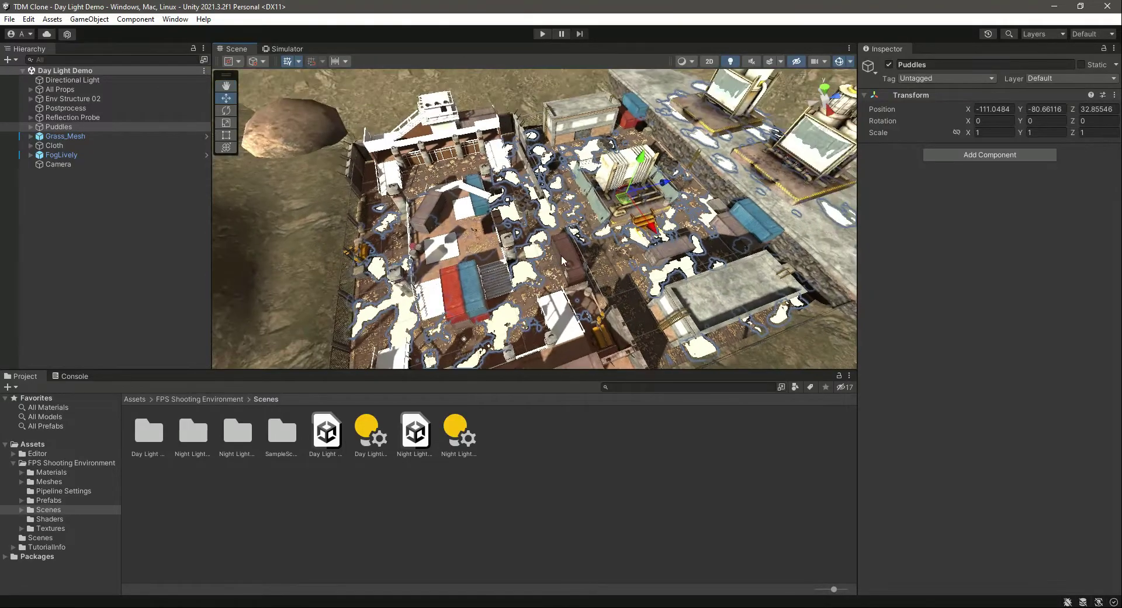
pyautogui.rightClick(59, 126)
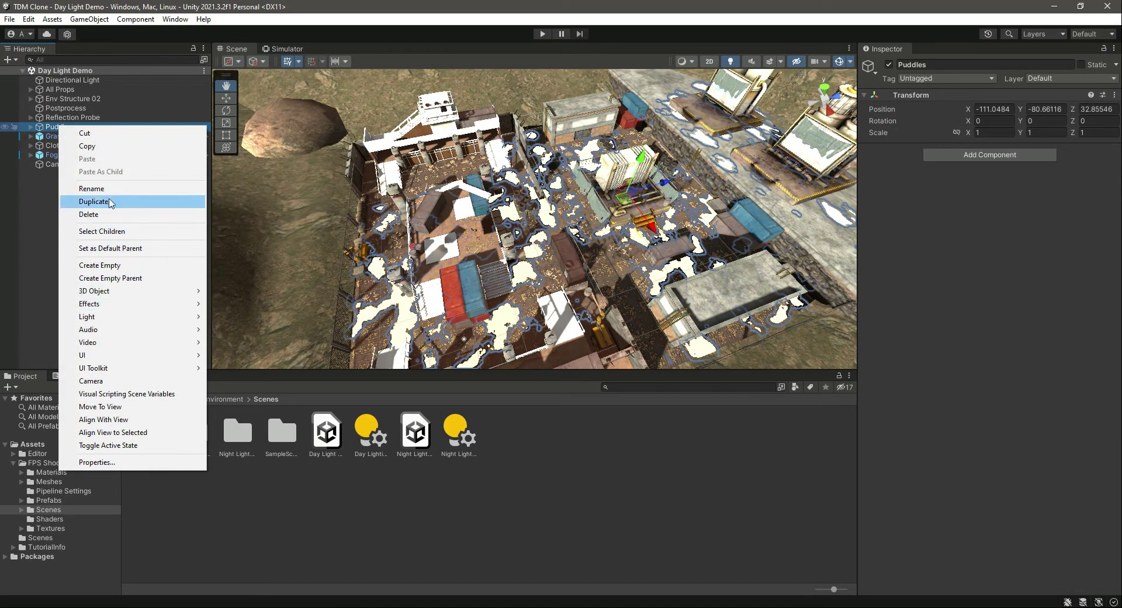
pyautogui.click(109, 215)
pyautogui.keyDown('alt'); pyautogui.moveTo(447, 292); pyautogui.dragTo(531, 297); pyautogui.keyUp('alt')
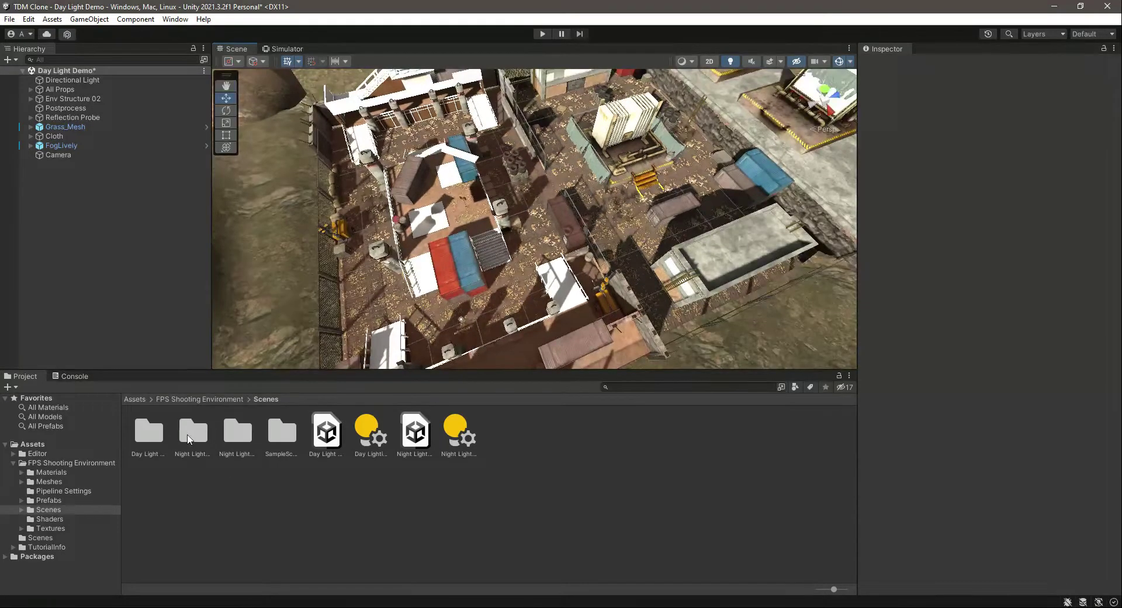
# Apply the Wood 3 and Wood 2 materials to the yard's white walls, floor and ramps.
pyautogui.click(208, 399)
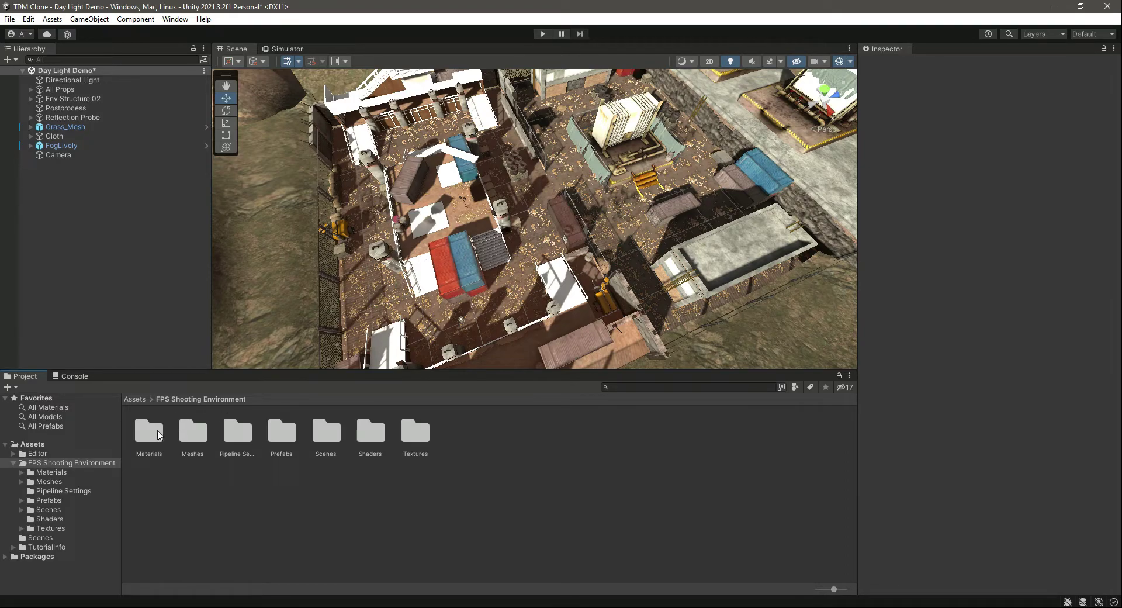
pyautogui.doubleClick(158, 435)
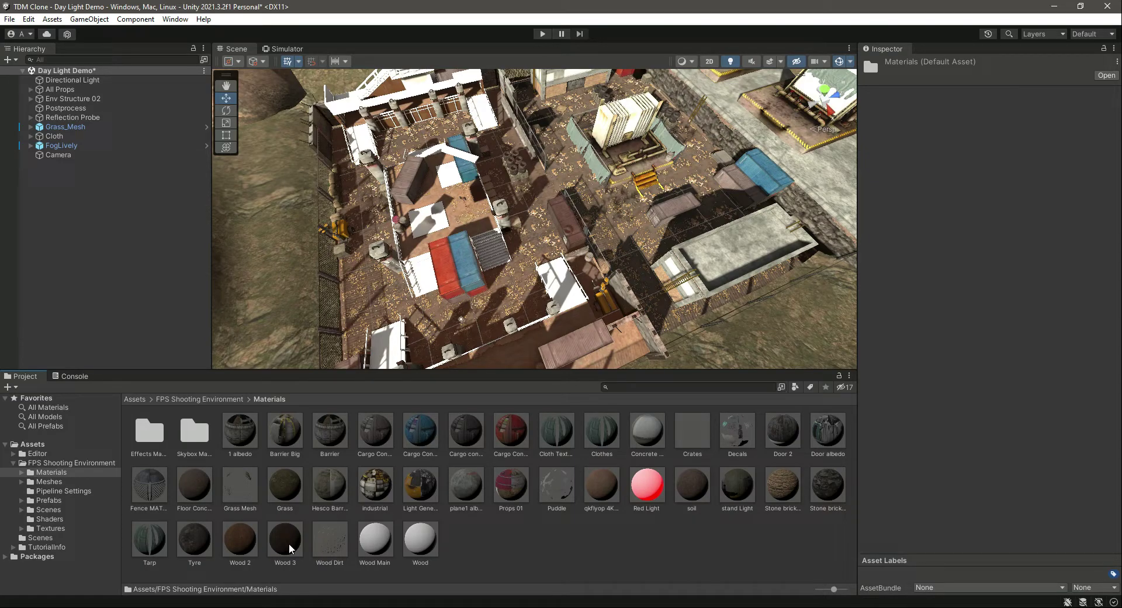
pyautogui.moveTo(288, 549); pyautogui.dragTo(349, 103)
pyautogui.keyDown('alt'); pyautogui.moveTo(349, 103); pyautogui.dragTo(467, 292); pyautogui.keyUp('alt')
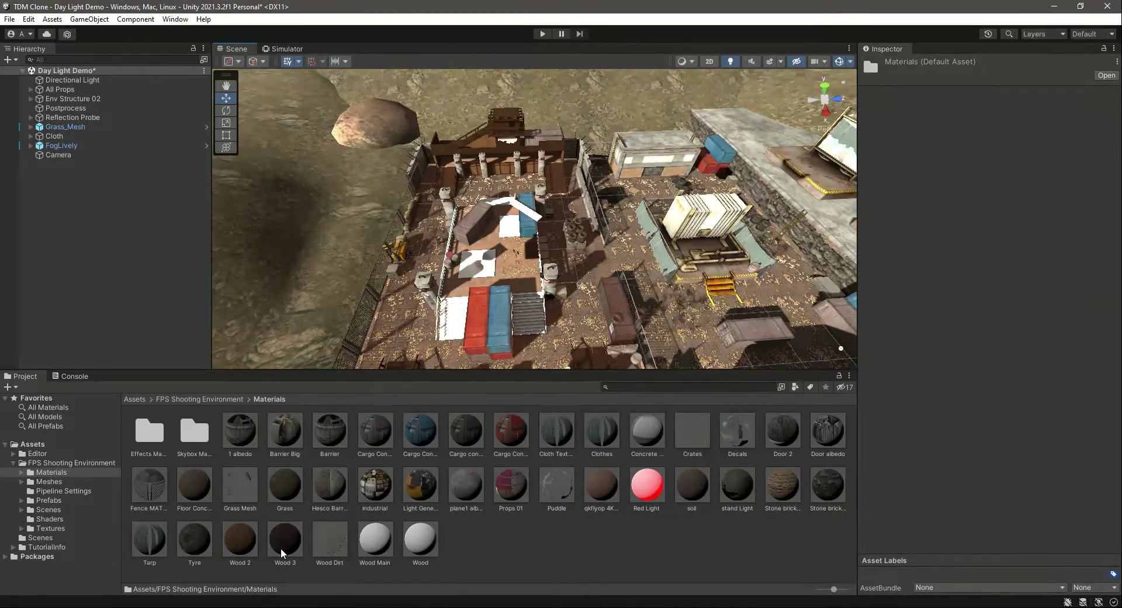
pyautogui.moveTo(251, 552); pyautogui.dragTo(476, 282)
pyautogui.moveTo(294, 543); pyautogui.dragTo(488, 250)
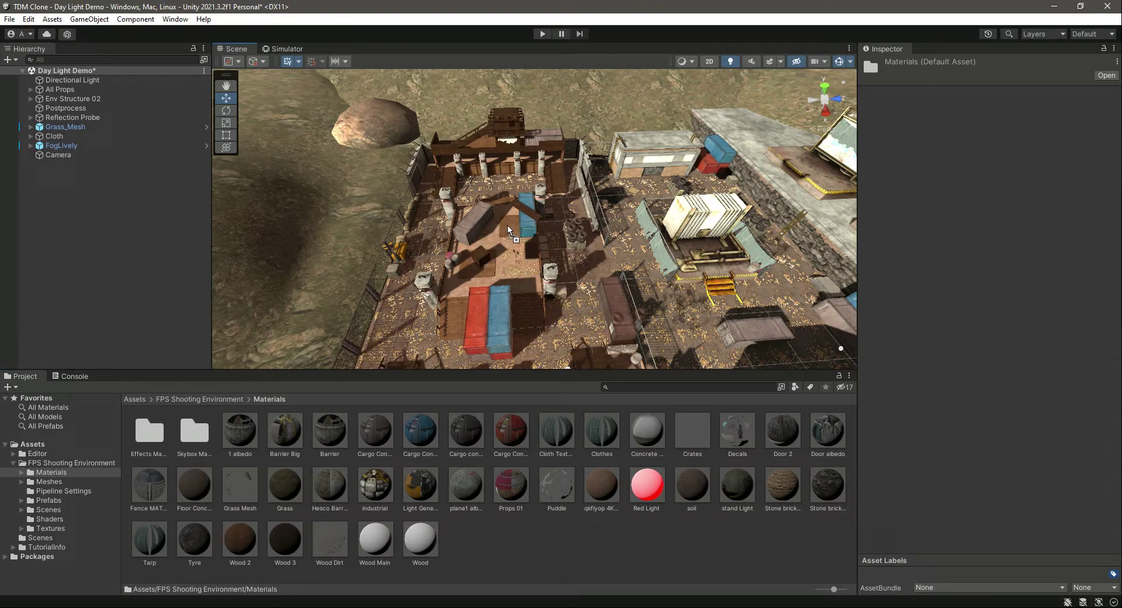
pyautogui.keyDown('alt'); pyautogui.moveTo(439, 319); pyautogui.dragTo(532, 280); pyautogui.keyUp('alt')
# Zoom and orbit down to a low view across the wood-floored yard toward the hills.
pyautogui.scroll(5, 546, 299)
pyautogui.scroll(-5, 401, 250)
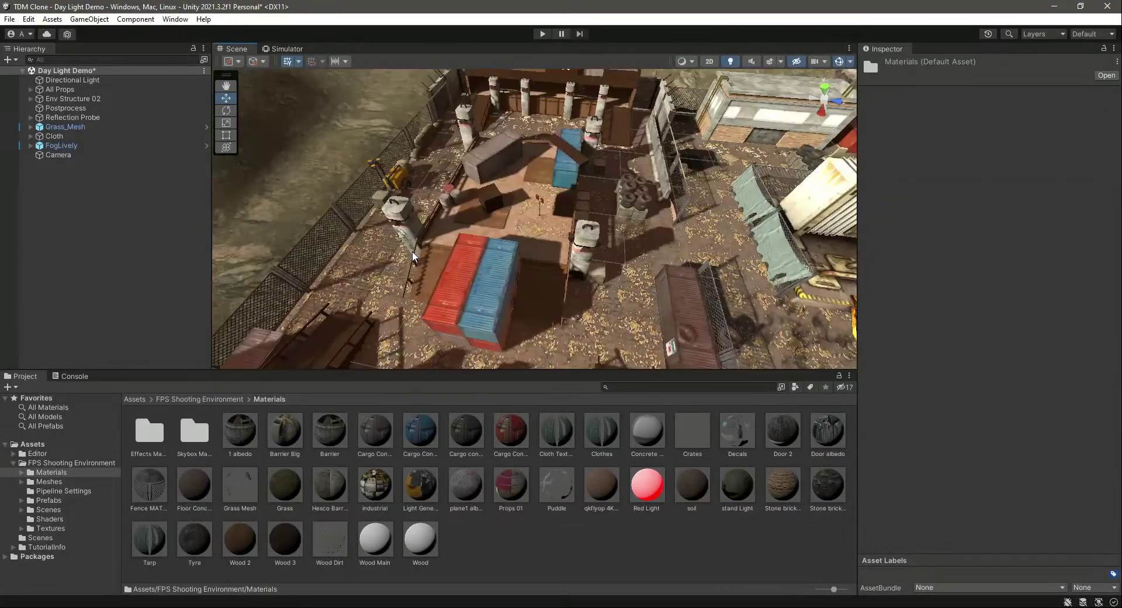
pyautogui.scroll(5, 483, 249)
pyautogui.scroll(3, 484, 250)
pyautogui.scroll(-6, 493, 270)
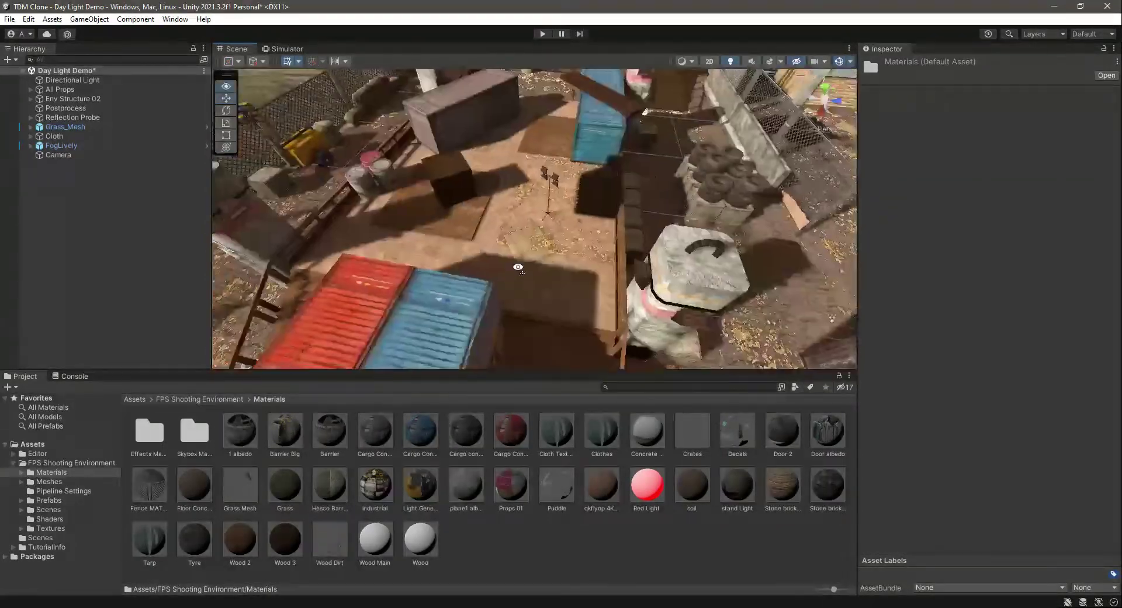
pyautogui.scroll(2, 476, 233)
pyautogui.keyDown('alt'); pyautogui.moveTo(476, 233); pyautogui.dragTo(544, 266); pyautogui.keyUp('alt')
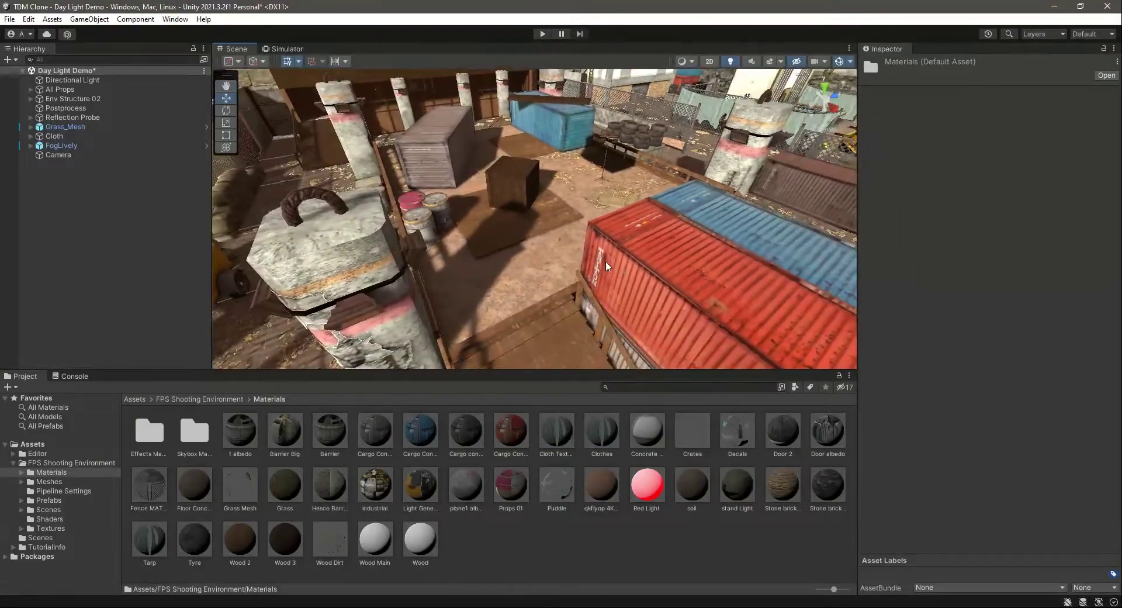
pyautogui.scroll(-8, 604, 278)
pyautogui.scroll(8, 607, 263)
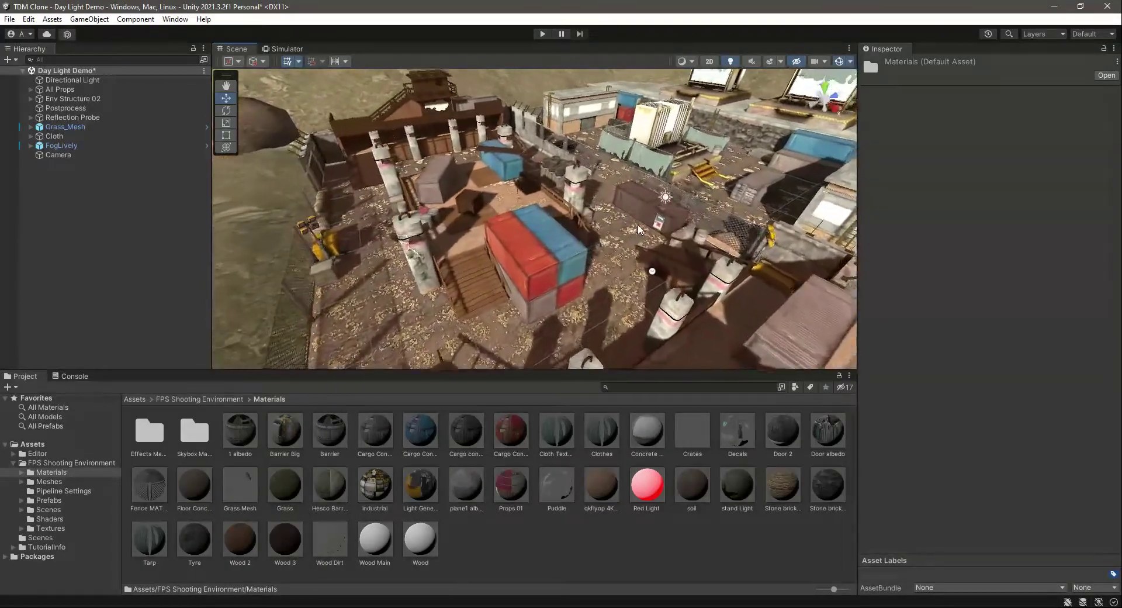
pyautogui.keyDown('alt'); pyautogui.moveTo(639, 228); pyautogui.dragTo(576, 237); pyautogui.keyUp('alt')
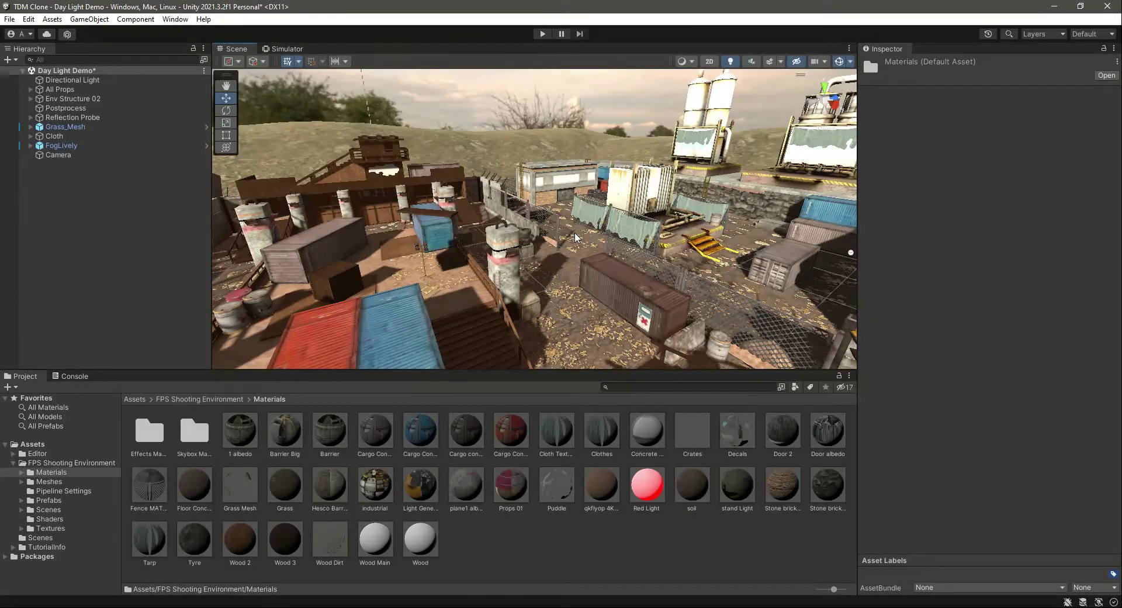
# Collapse FPS Shooting Environment and return the Project window to the top-level Assets folder.
pyautogui.click(13, 462)
pyautogui.click(580, 548)
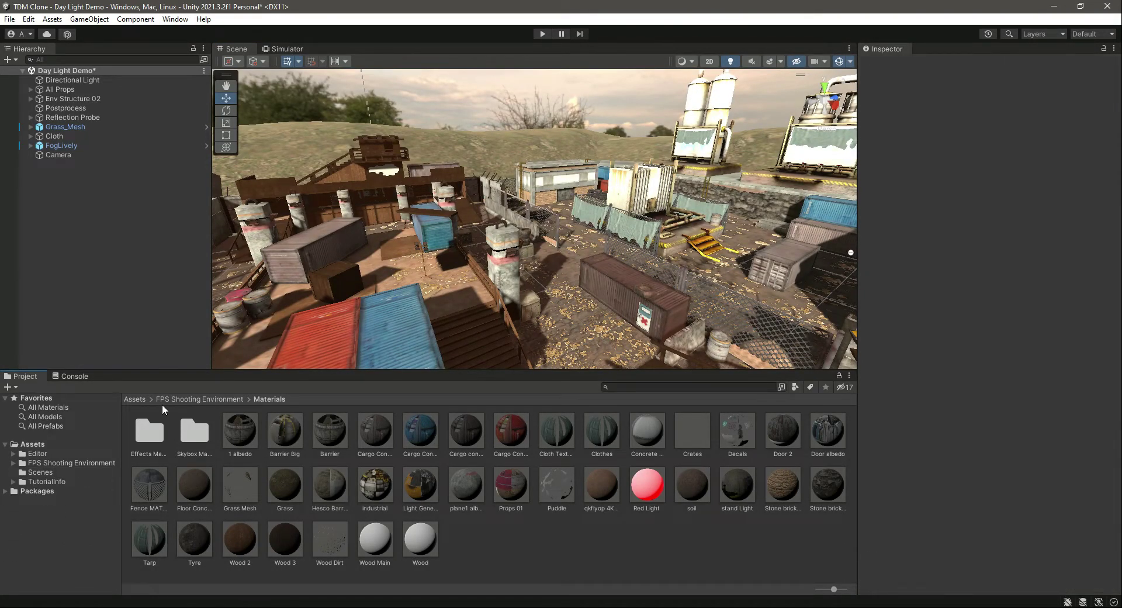
pyautogui.click(134, 399)
# Switch to File Explorer and select the PBR Military package file.
pyautogui.hotkey('alt', 'Tab')
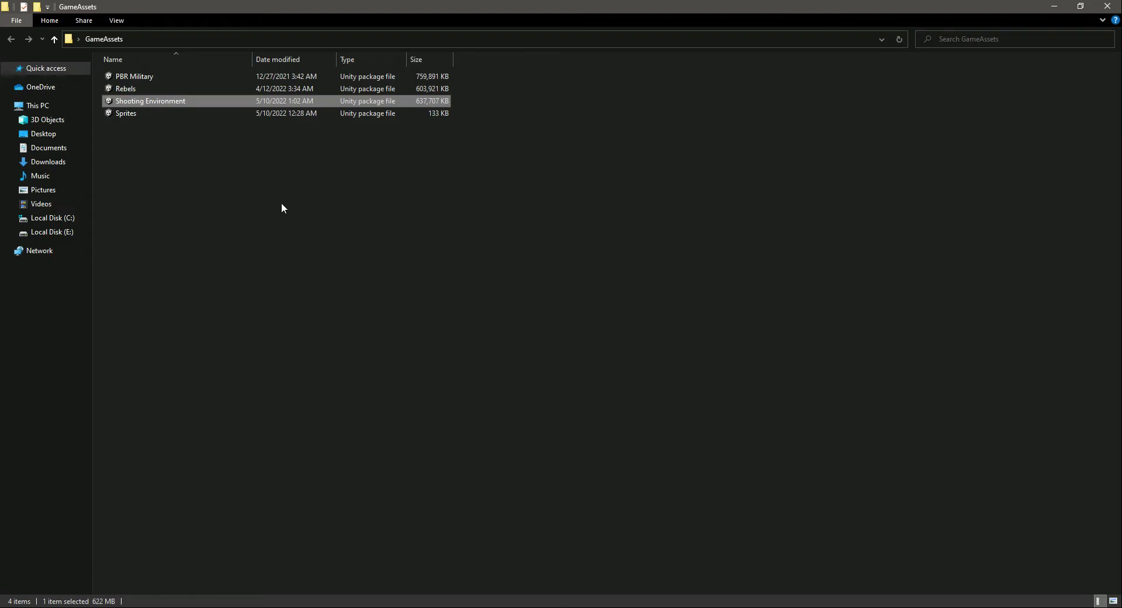
pyautogui.click(144, 79)
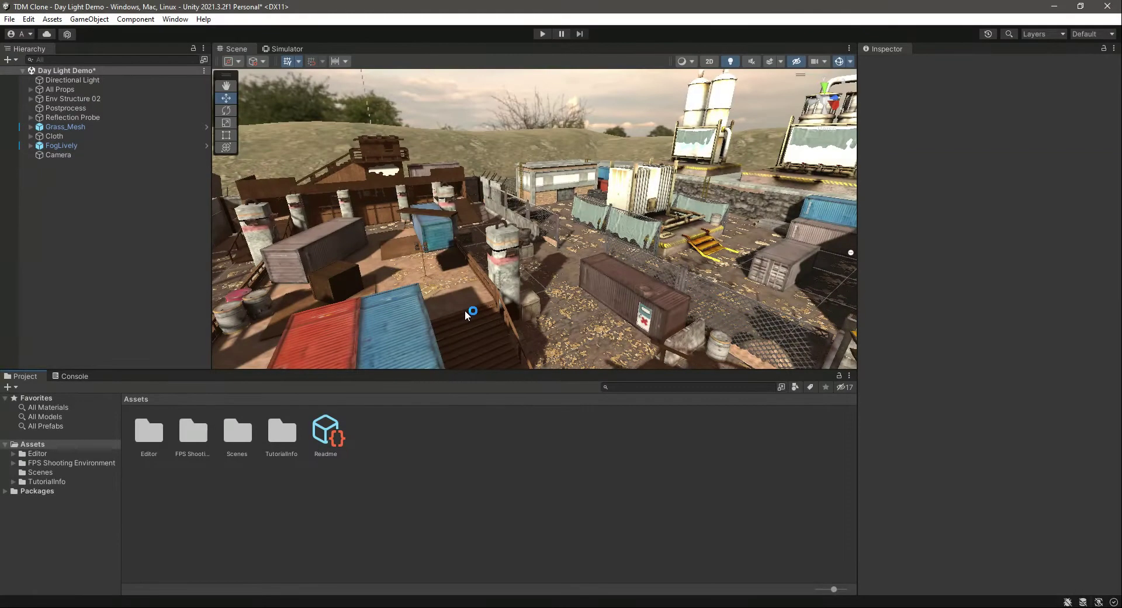
# Import all PBR Military package assets and open the new PBR_Military_Pack folder.
pyautogui.scroll(-10, 467, 312)
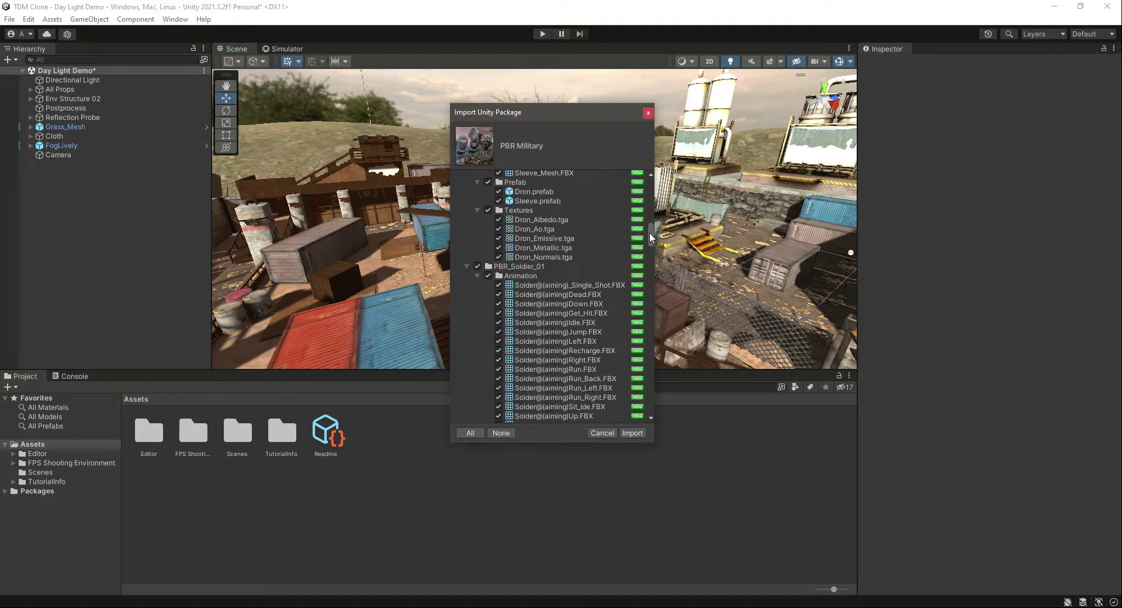
pyautogui.moveTo(650, 234); pyautogui.dragTo(675, 164)
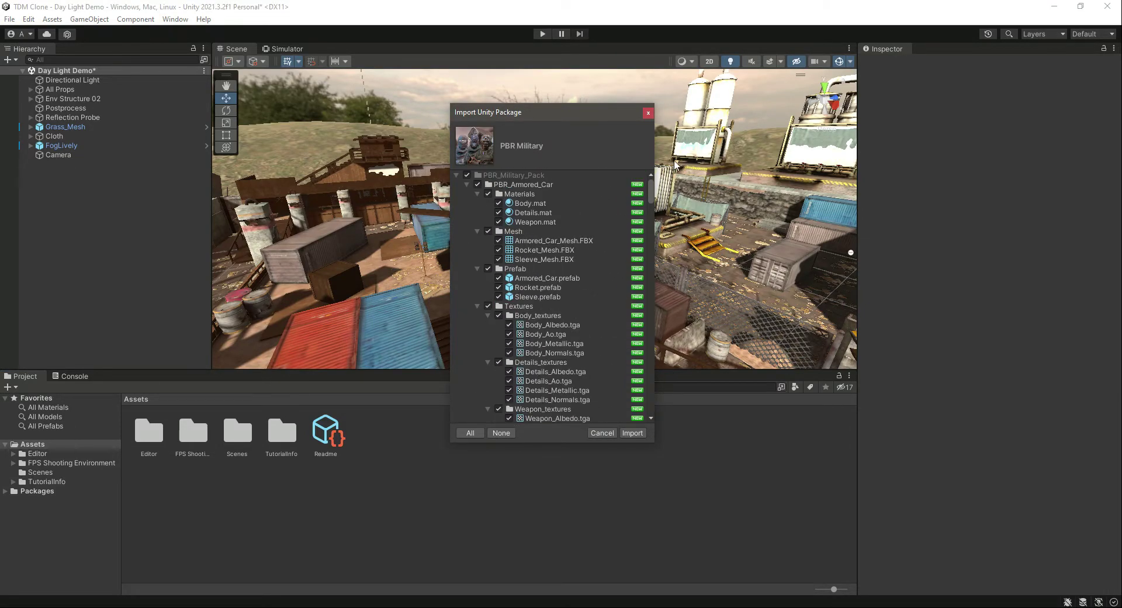
pyautogui.click(632, 433)
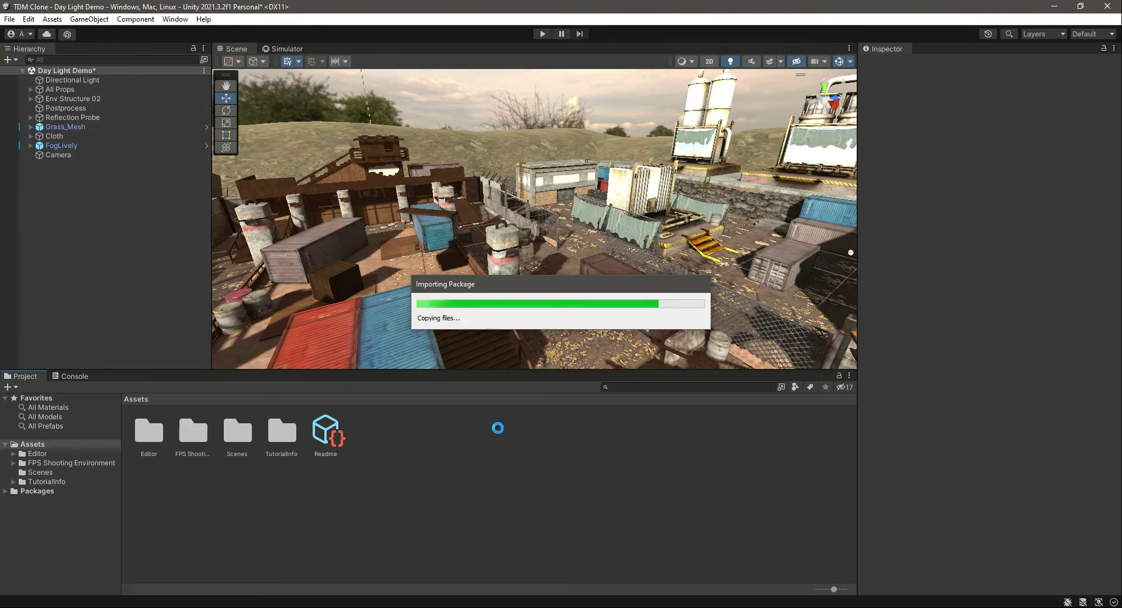
pyautogui.click(54, 472)
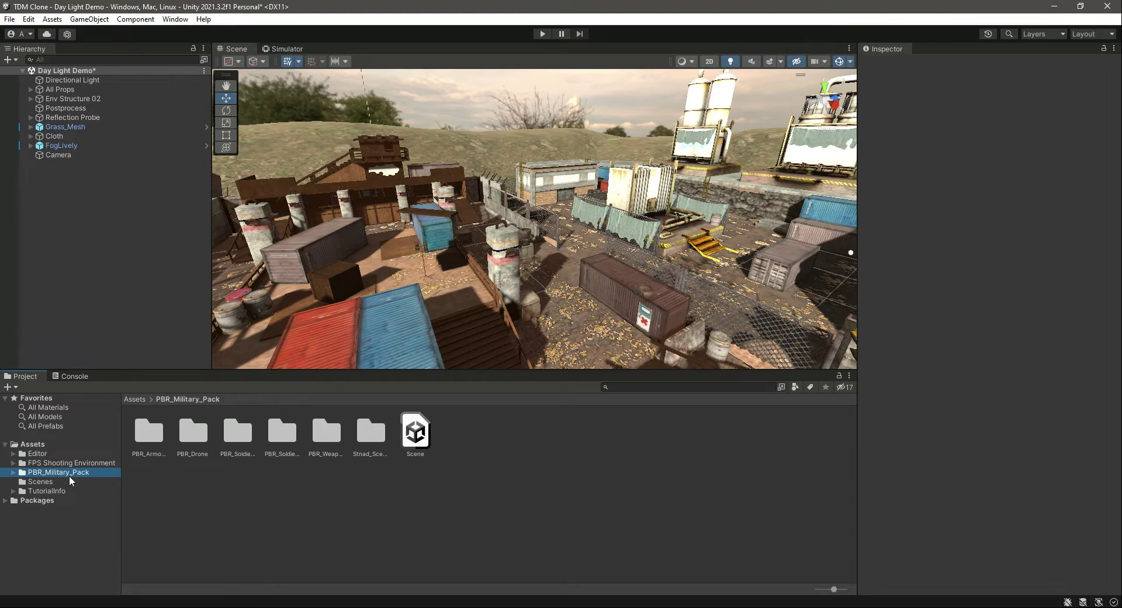
pyautogui.doubleClick(234, 443)
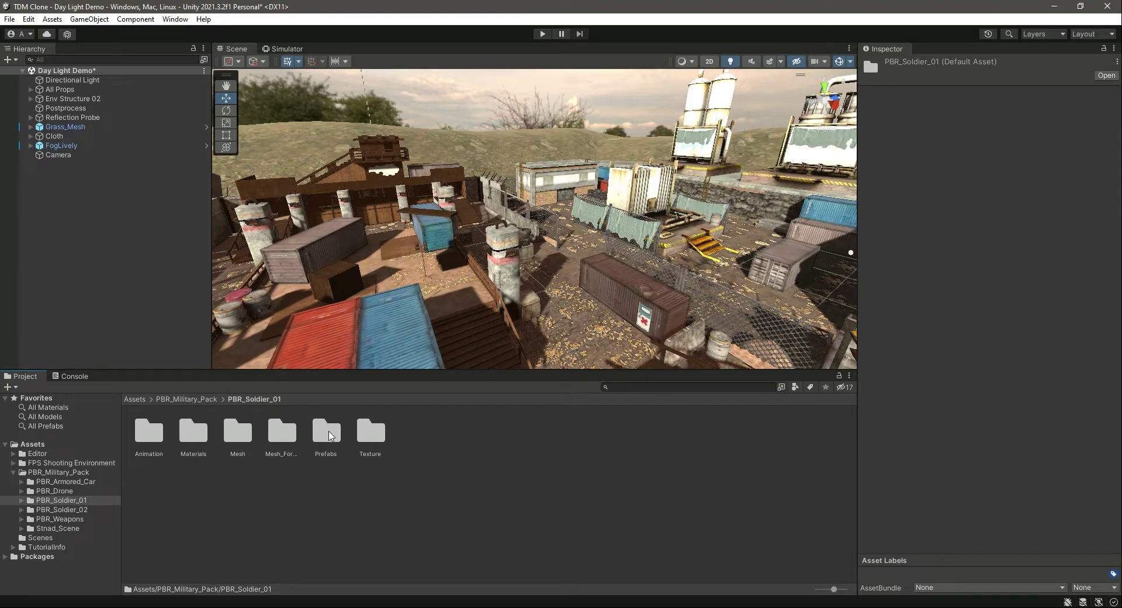
pyautogui.click(330, 436)
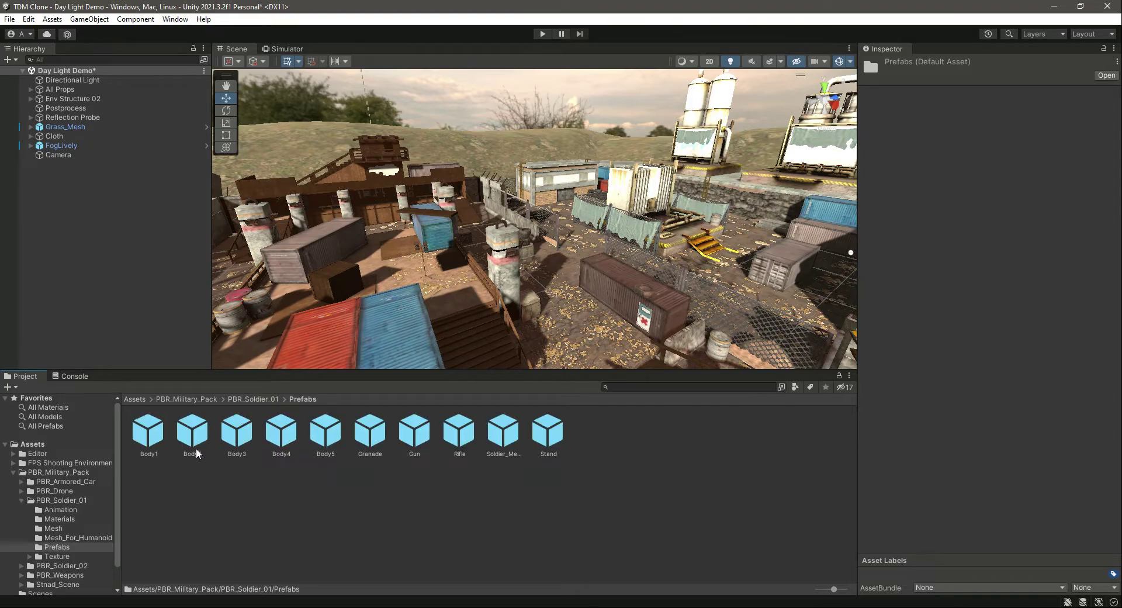
pyautogui.click(153, 436)
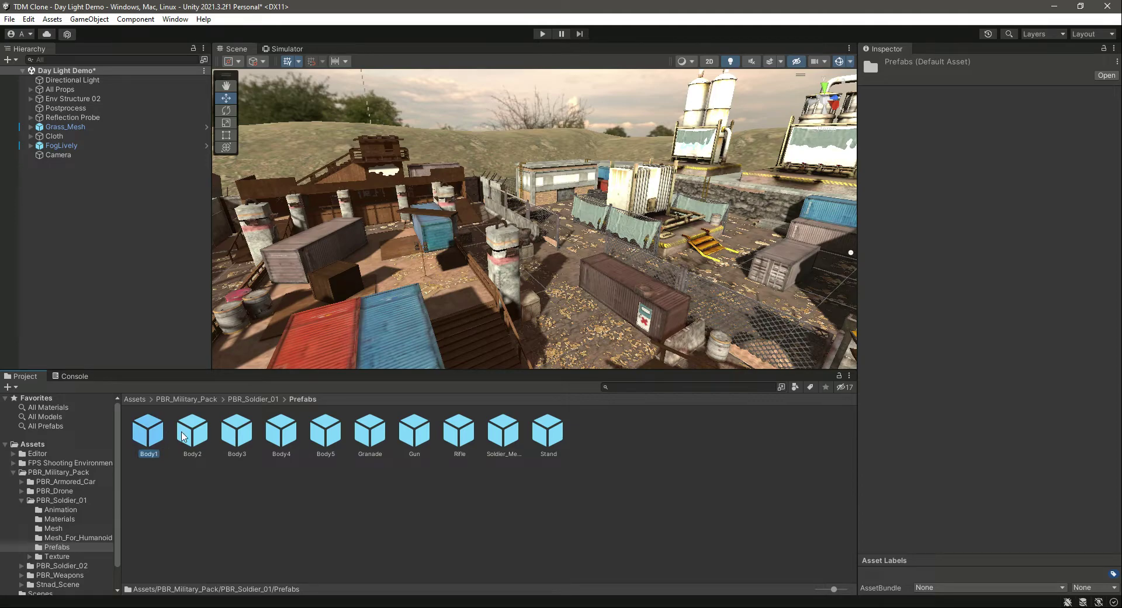
pyautogui.moveTo(914, 500); pyautogui.dragTo(910, 332)
pyautogui.click(206, 435)
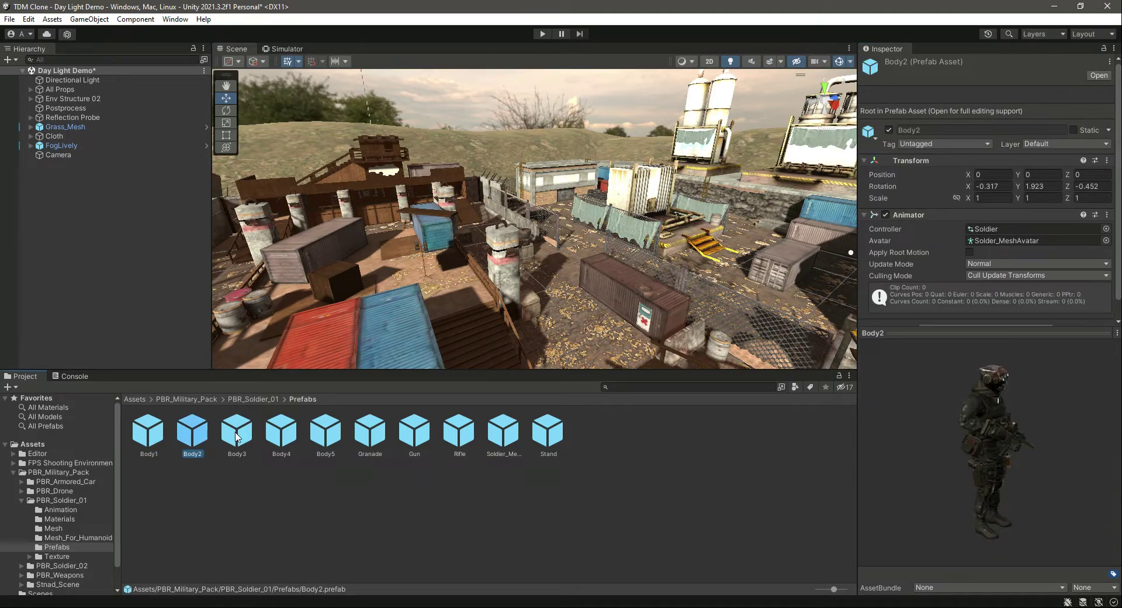
pyautogui.click(236, 434)
pyautogui.click(287, 435)
pyautogui.click(323, 433)
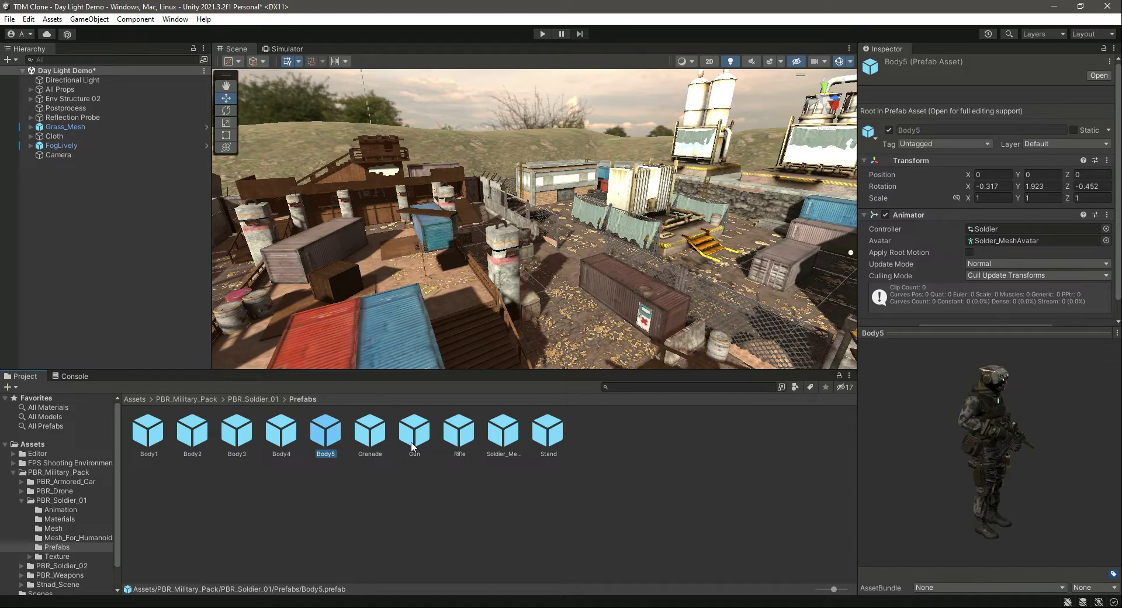
pyautogui.click(261, 399)
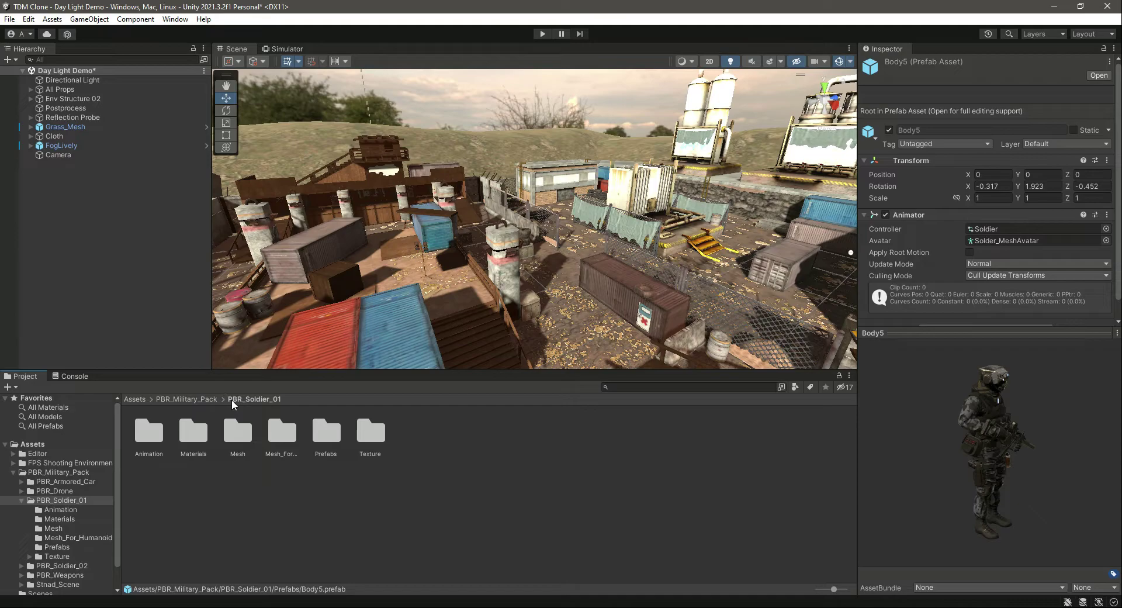
pyautogui.click(181, 400)
pyautogui.click(13, 472)
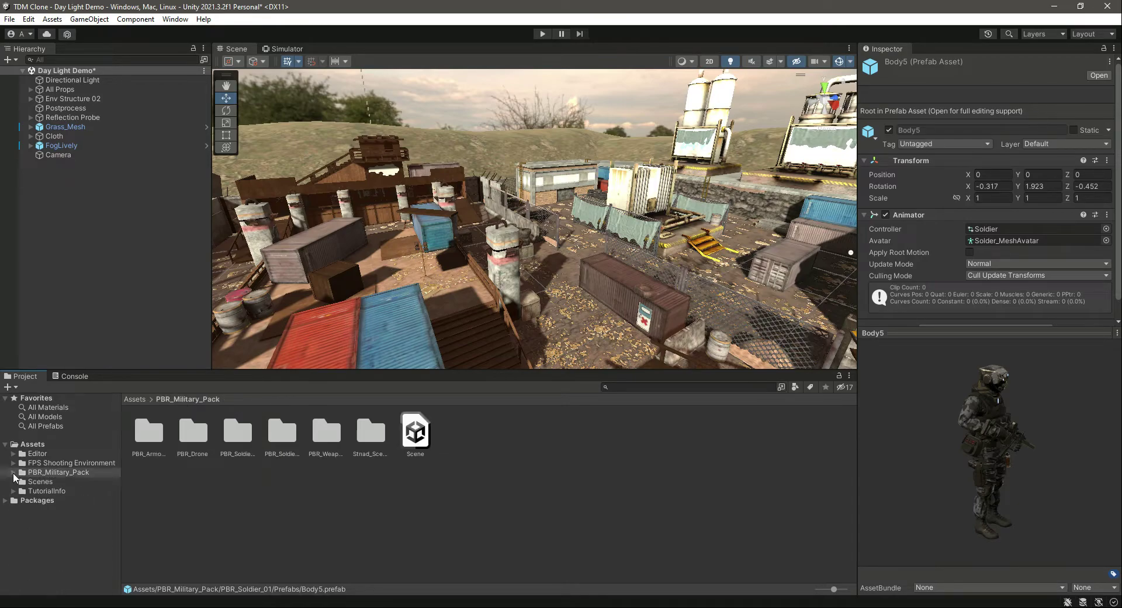
pyautogui.click(400, 493)
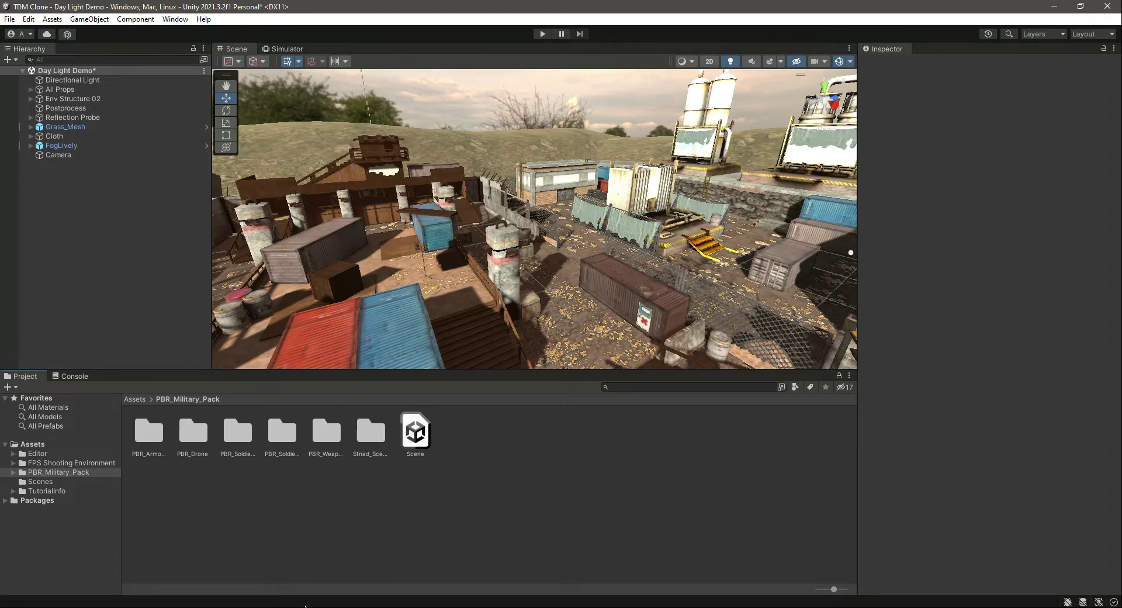
# Open the Rebels package file from File Explorer so Unity starts preparing it.
pyautogui.hotkey('alt', 'Tab')
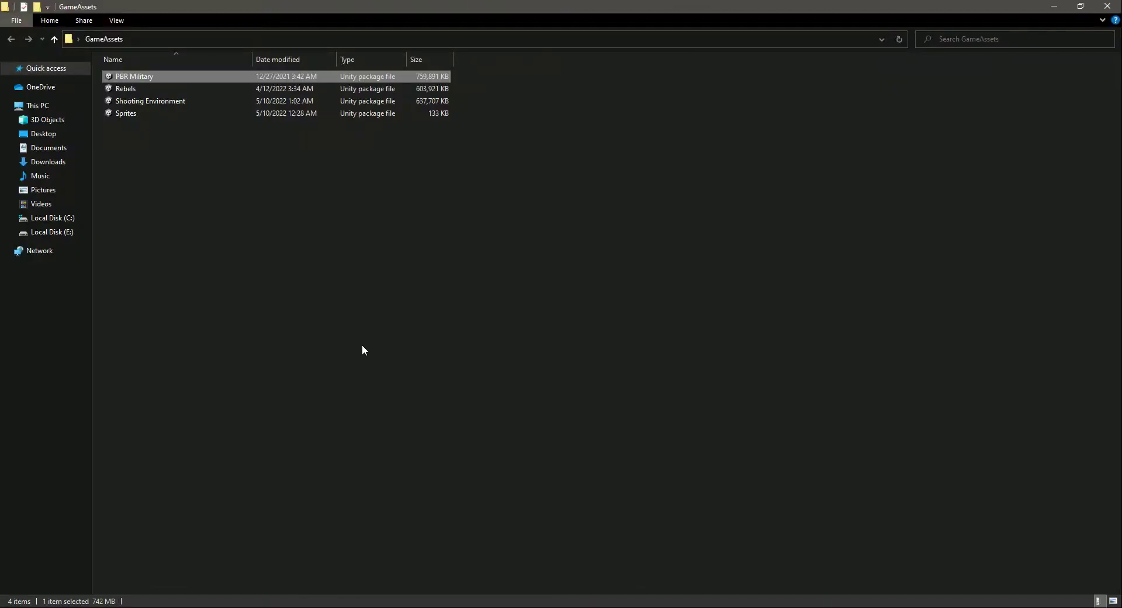
pyautogui.click(131, 91)
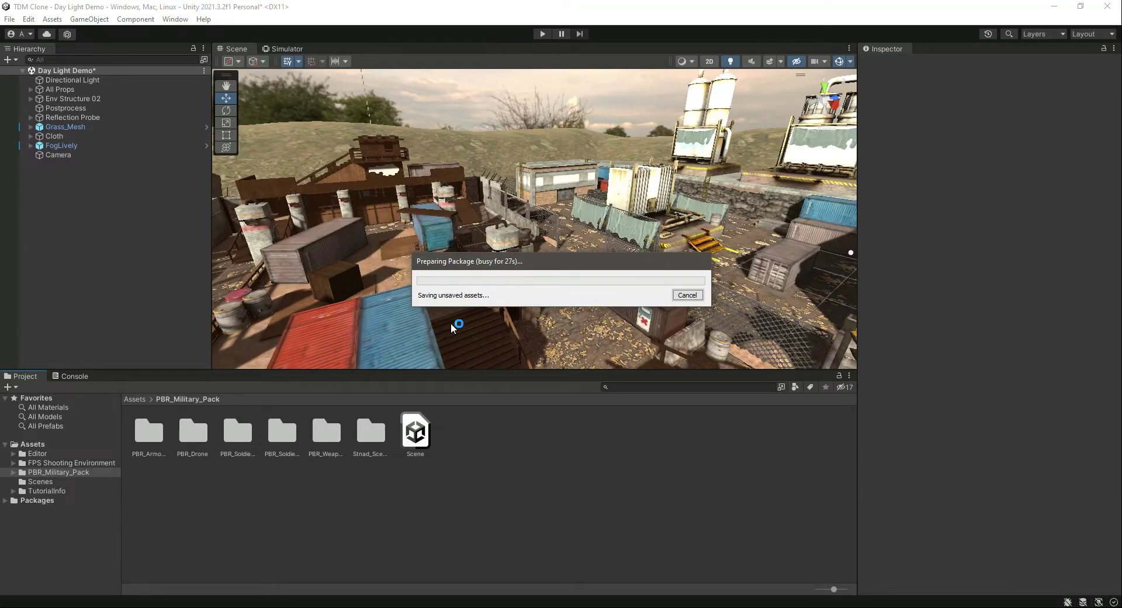
# Import the Rebels package and open the new Rebel_01 folder.
pyautogui.moveTo(651, 187)
pyautogui.mouseDown()
pyautogui.moveTo(653, 397)
pyautogui.moveTo(651, 179)
pyautogui.mouseUp()
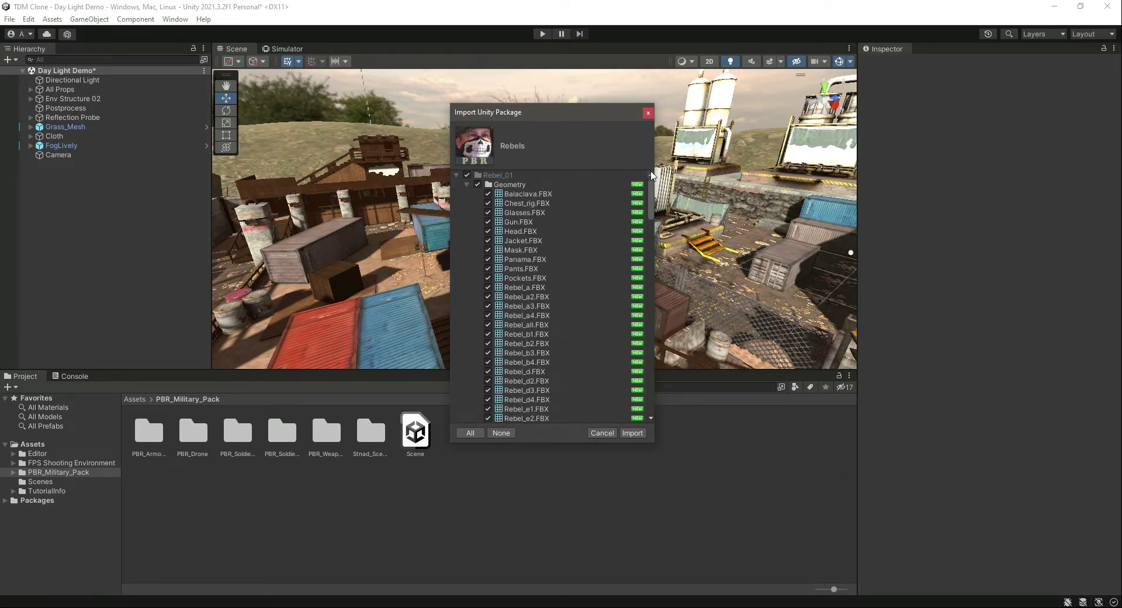
pyautogui.click(633, 433)
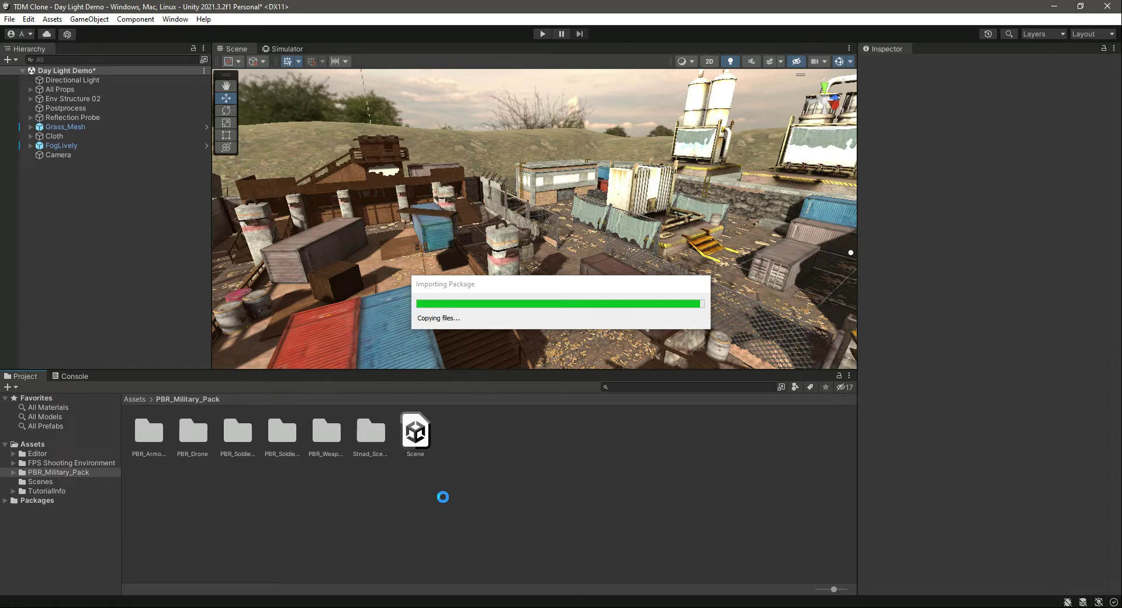
pyautogui.click(47, 482)
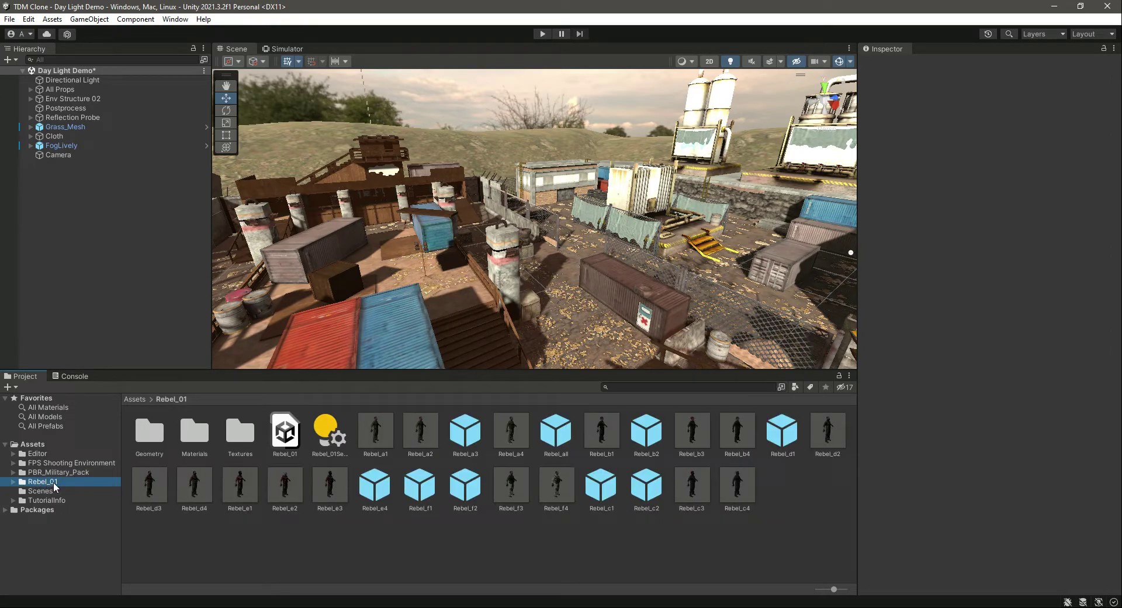
# Preview the Rebel_a1–a4, Rebel_all, Rebel_b1–b4 and Rebel_d1–d2 prefabs.
pyautogui.click(386, 437)
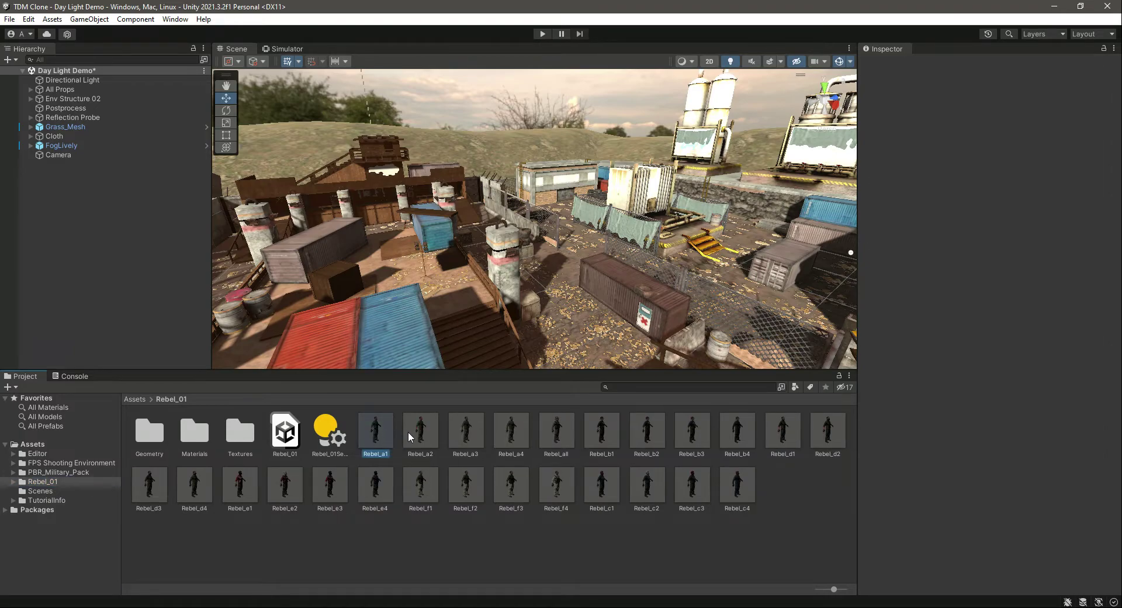
pyautogui.click(420, 433)
pyautogui.click(461, 437)
pyautogui.click(510, 432)
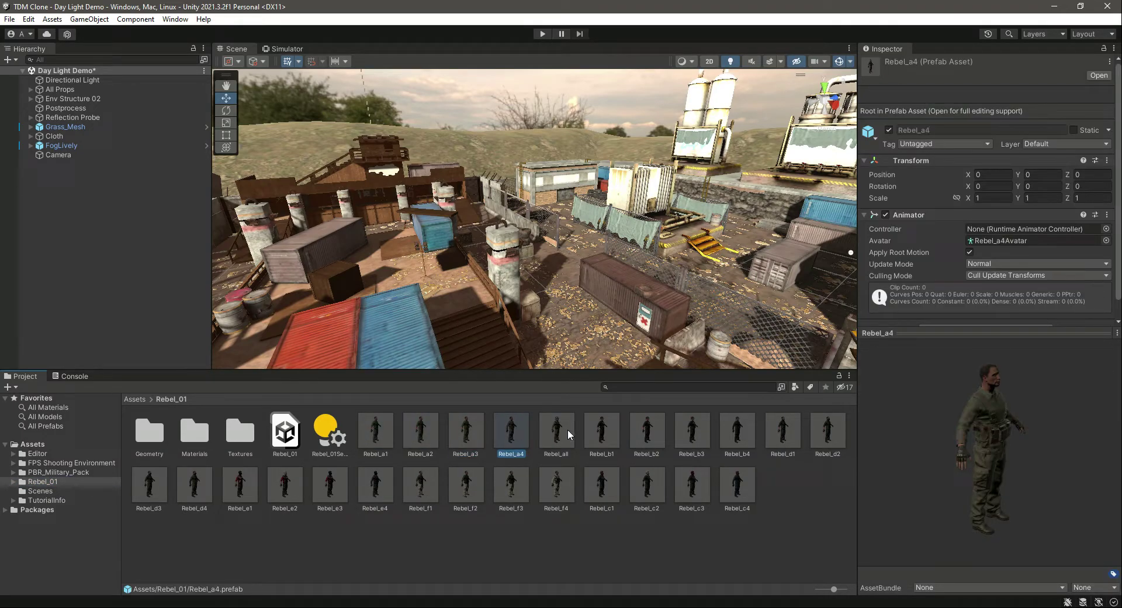
pyautogui.click(558, 432)
pyautogui.click(602, 434)
pyautogui.click(648, 433)
pyautogui.click(692, 434)
pyautogui.click(736, 436)
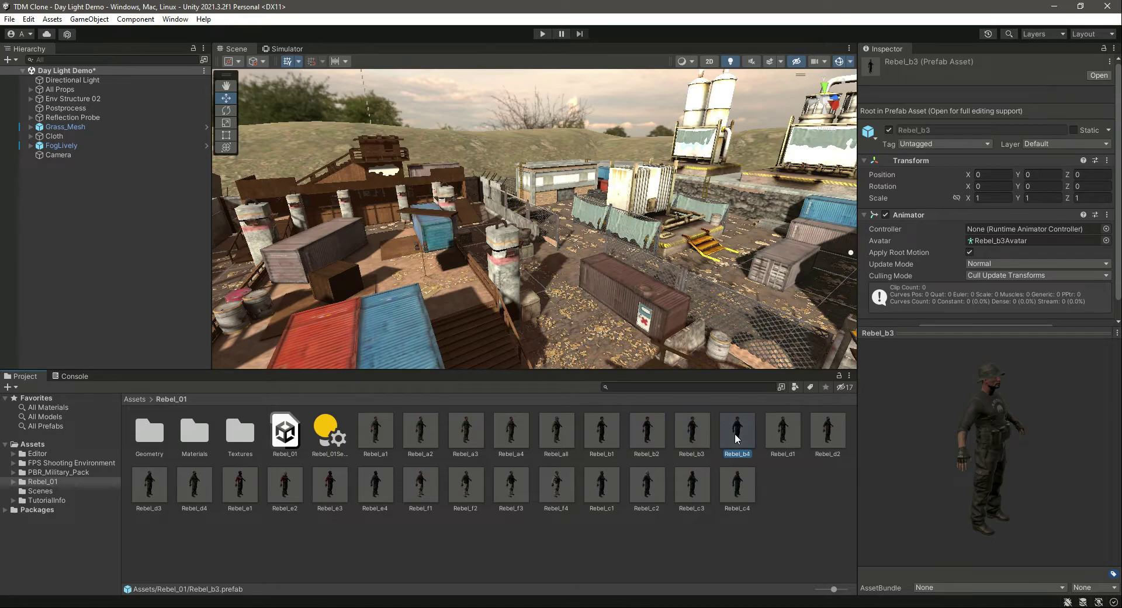
pyautogui.click(783, 432)
pyautogui.click(827, 432)
# Preview the Rebel_c1–c4 and Rebel_f4 prefabs, then return to the Assets folder.
pyautogui.click(641, 517)
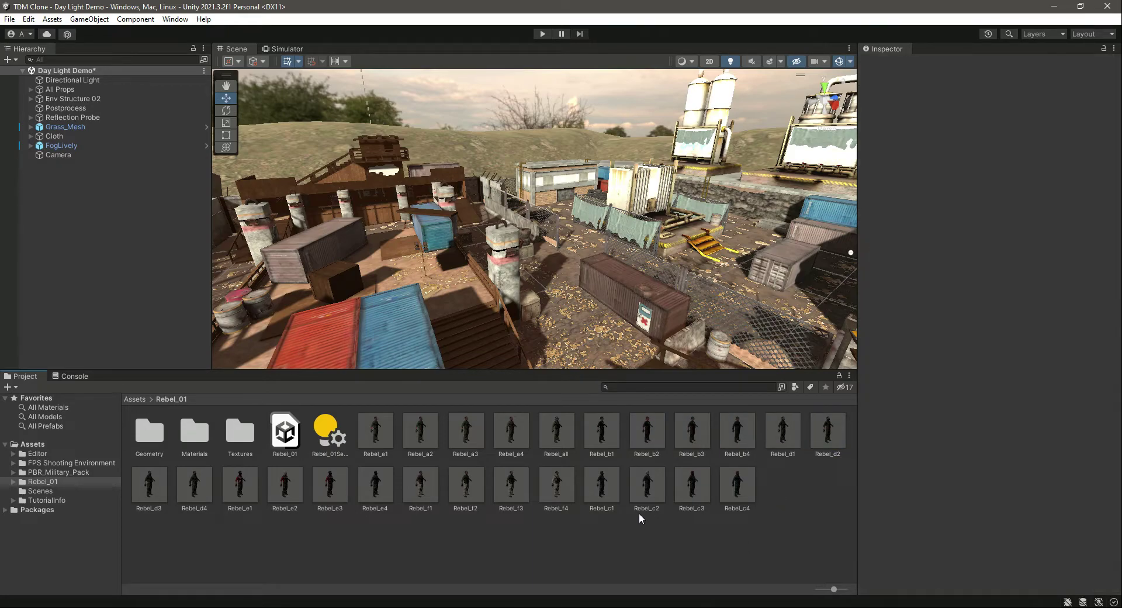
pyautogui.click(738, 485)
pyautogui.click(691, 485)
pyautogui.click(647, 485)
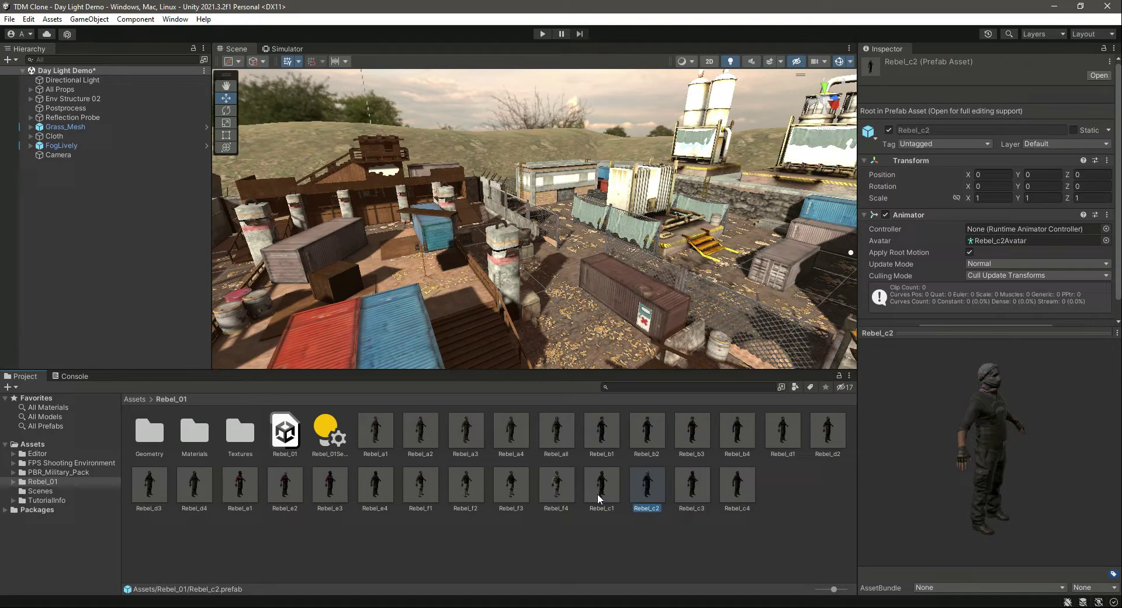
pyautogui.click(602, 485)
pyautogui.click(557, 491)
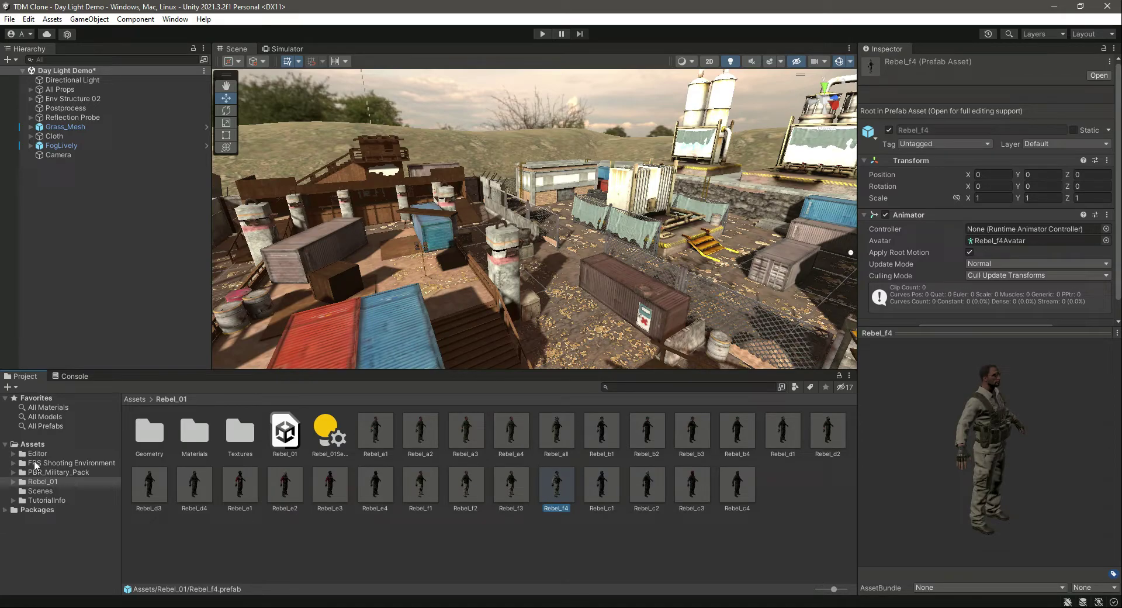
pyautogui.click(33, 446)
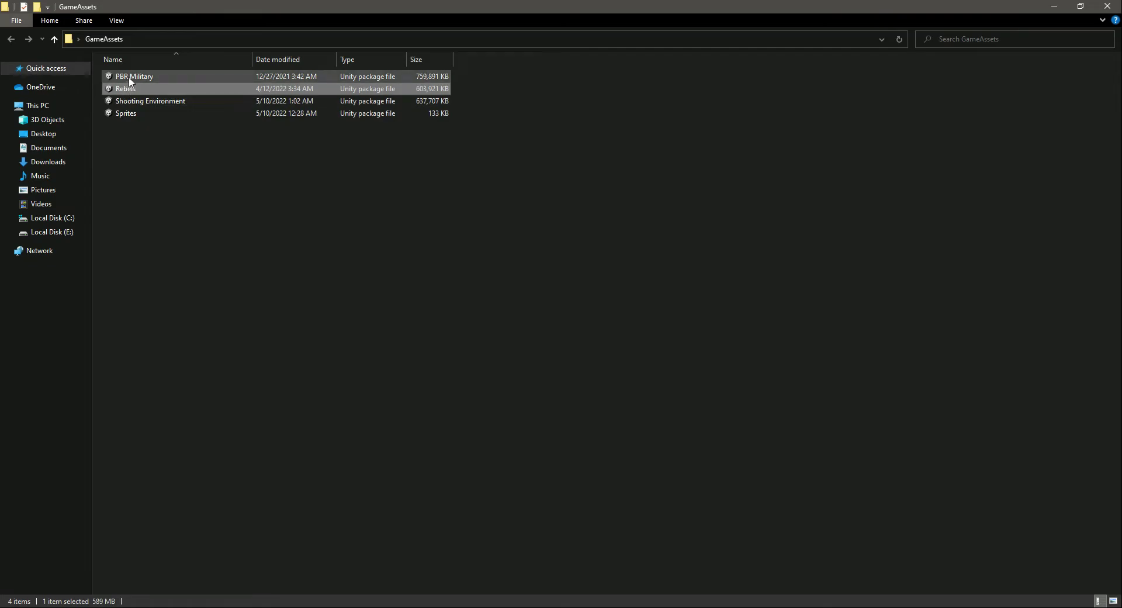
# Look over the GameAssets package files, then open the Sprites package for import into Unity.
pyautogui.click(132, 78)
pyautogui.click(141, 103)
pyautogui.click(136, 91)
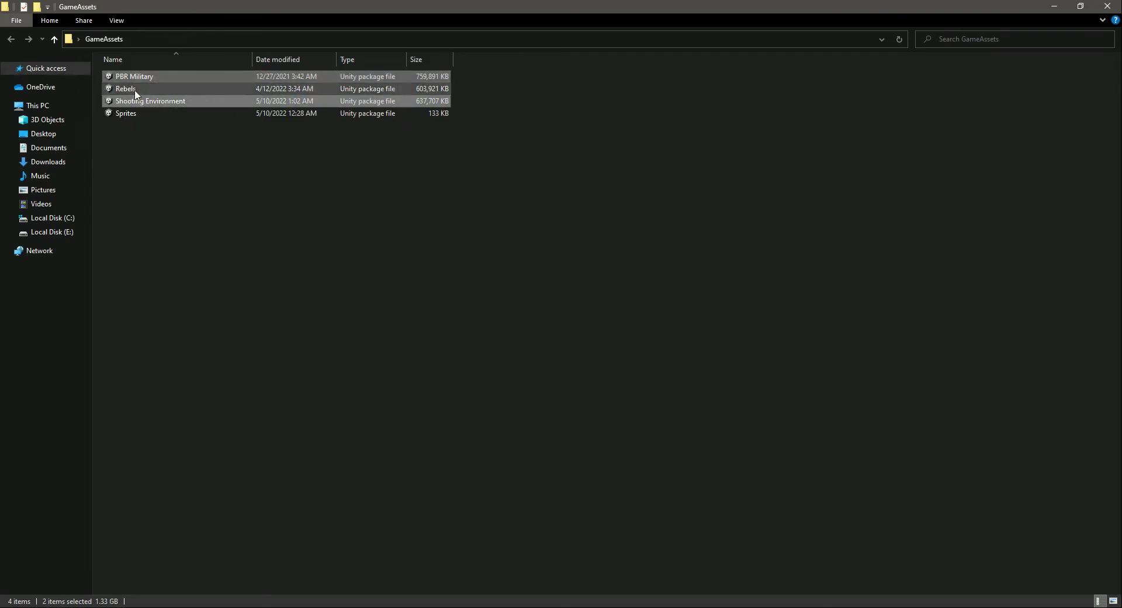
pyautogui.click(173, 180)
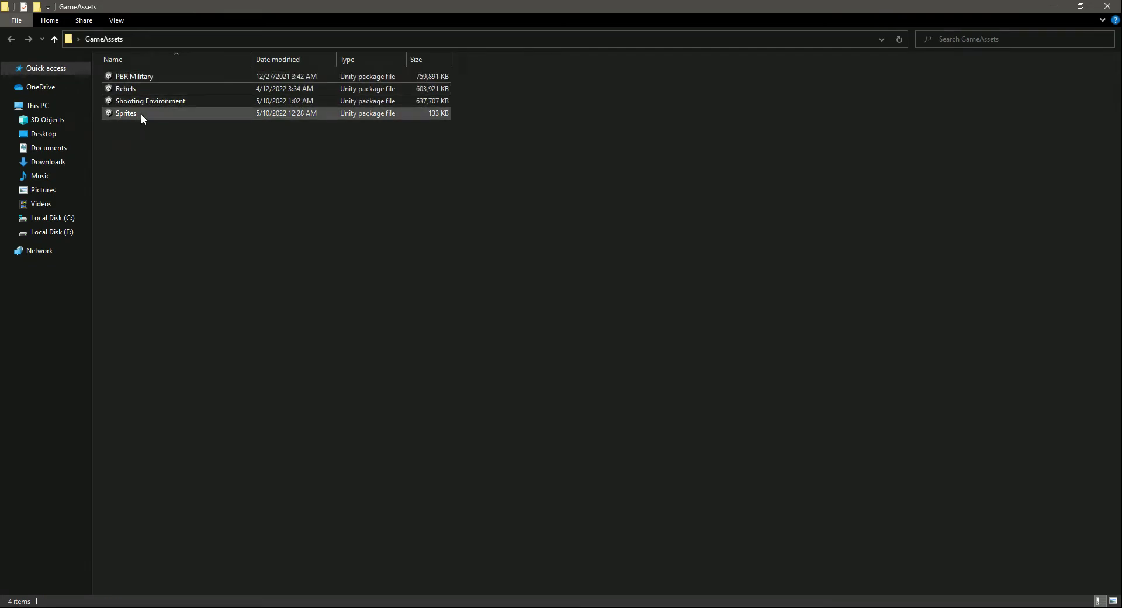
pyautogui.doubleClick(141, 114)
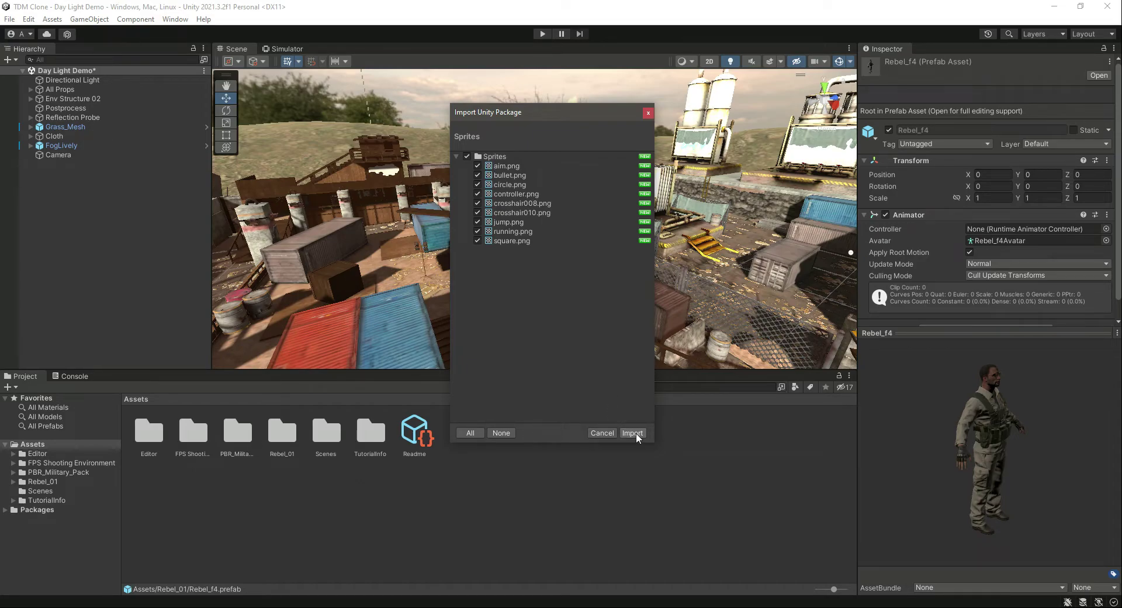
# Import all sprites and inspect aim, bullet, circle, controller, crosshair008/010, jump, running and square.
pyautogui.click(637, 437)
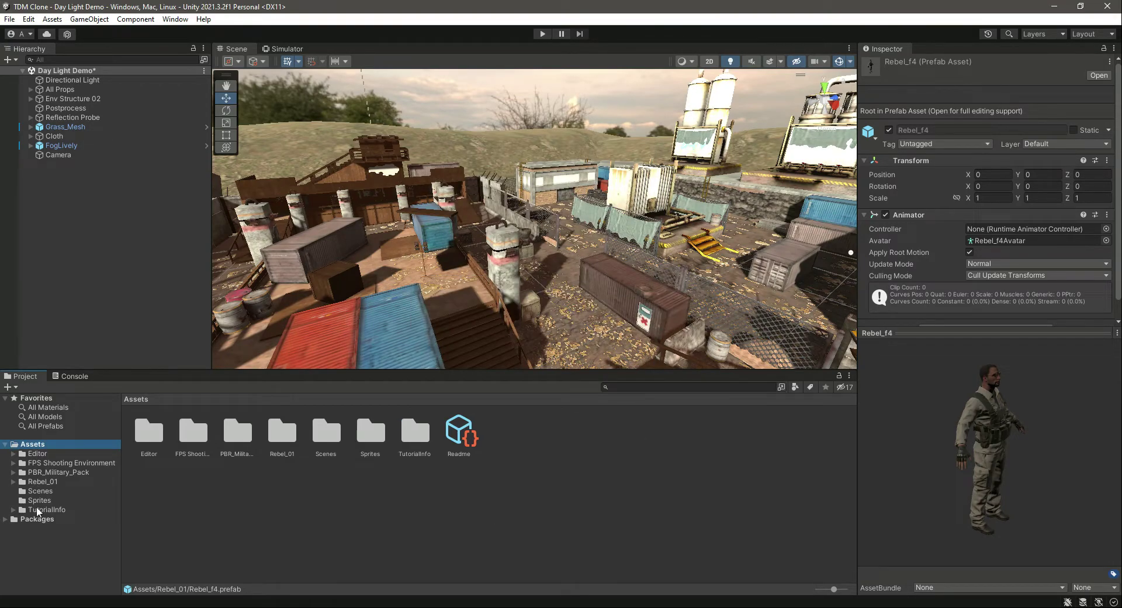
pyautogui.click(40, 502)
pyautogui.click(150, 434)
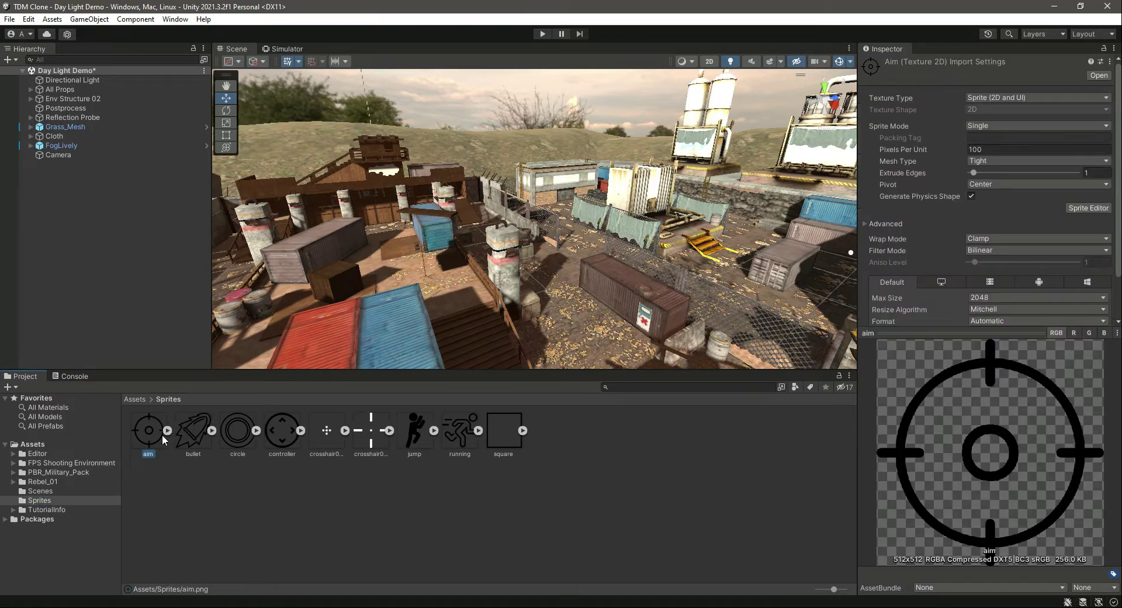
pyautogui.click(187, 434)
pyautogui.click(224, 434)
pyautogui.click(276, 429)
pyautogui.click(327, 430)
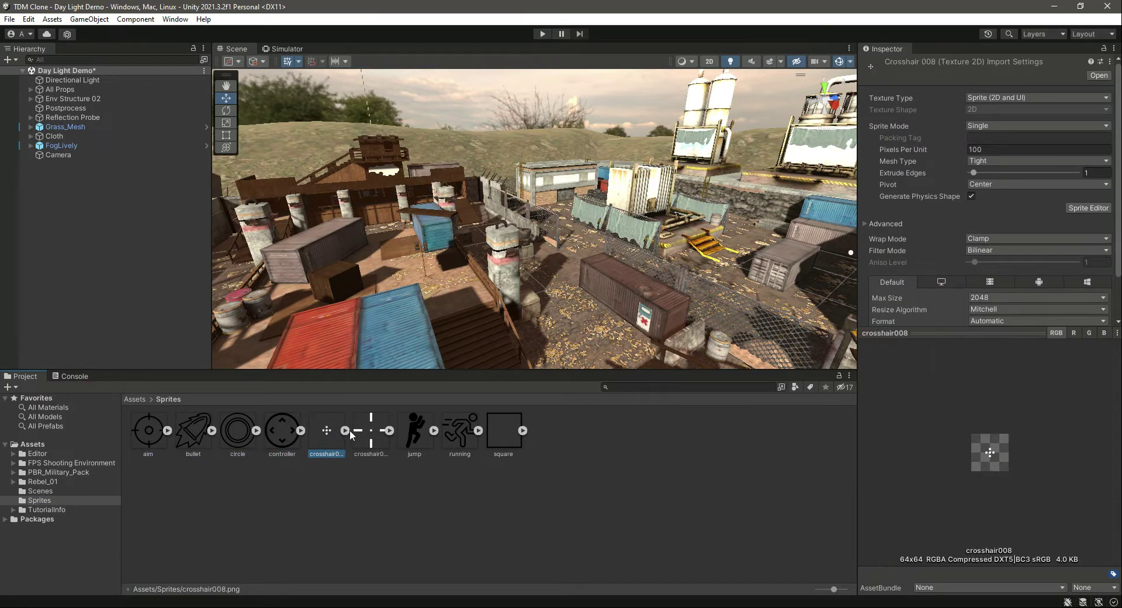
pyautogui.click(371, 430)
pyautogui.click(414, 429)
pyautogui.click(461, 429)
pyautogui.click(492, 431)
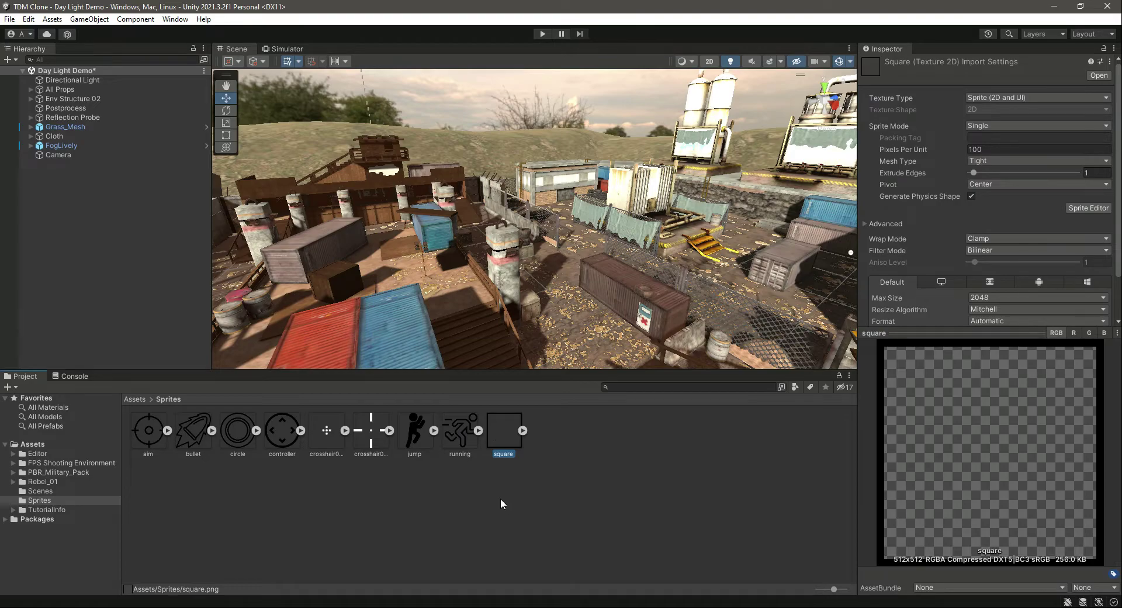
# Check crosshair008's Texture Type choices and controller's import settings, then return to Assets.
pyautogui.click(330, 439)
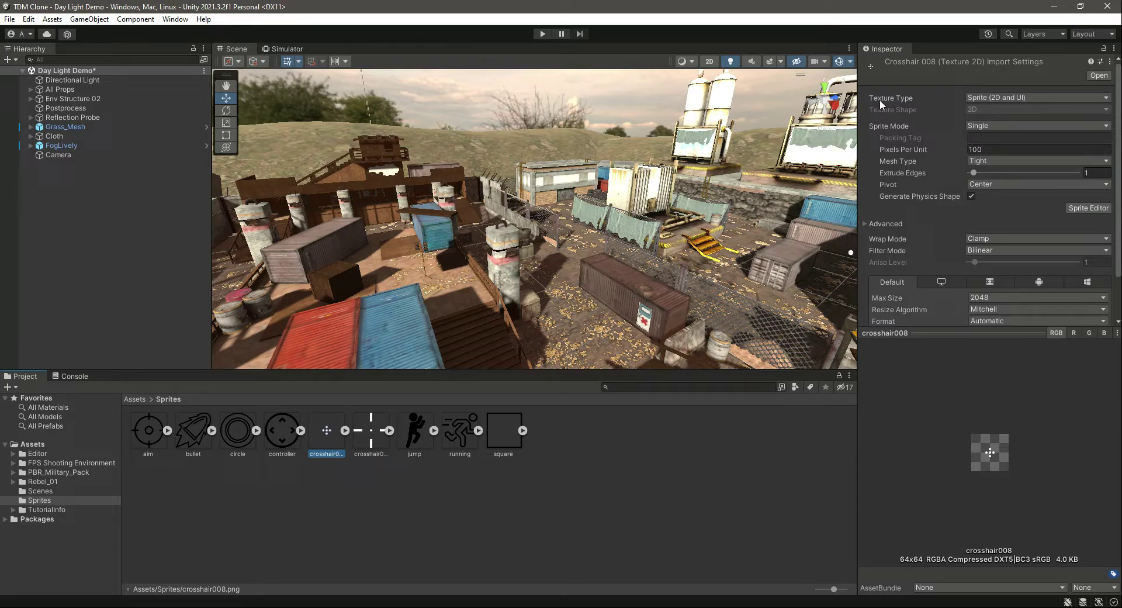
pyautogui.click(990, 101)
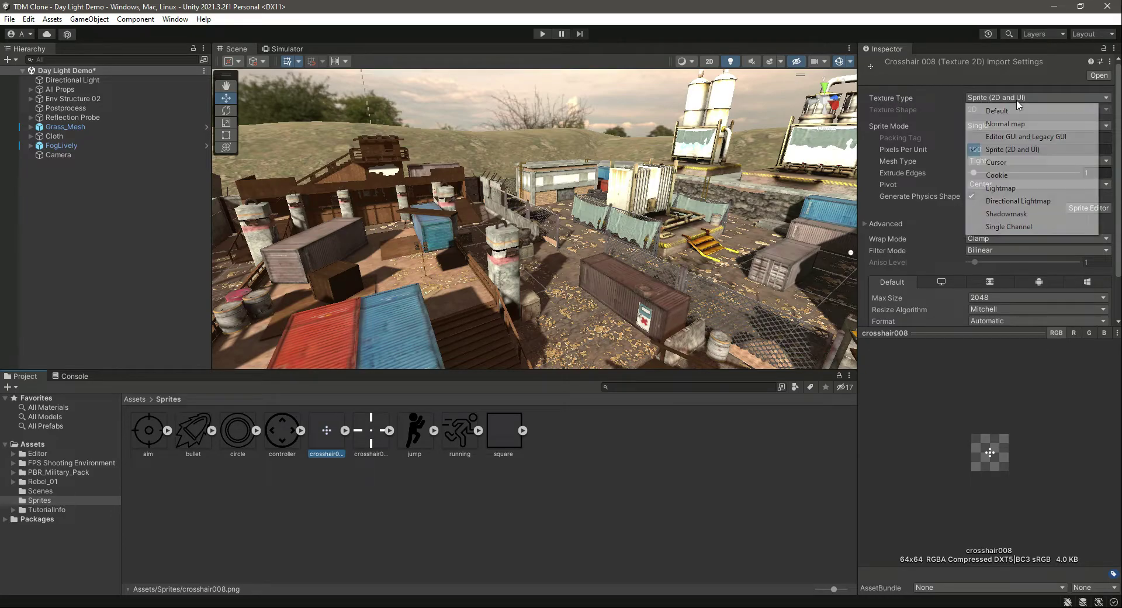
pyautogui.click(727, 446)
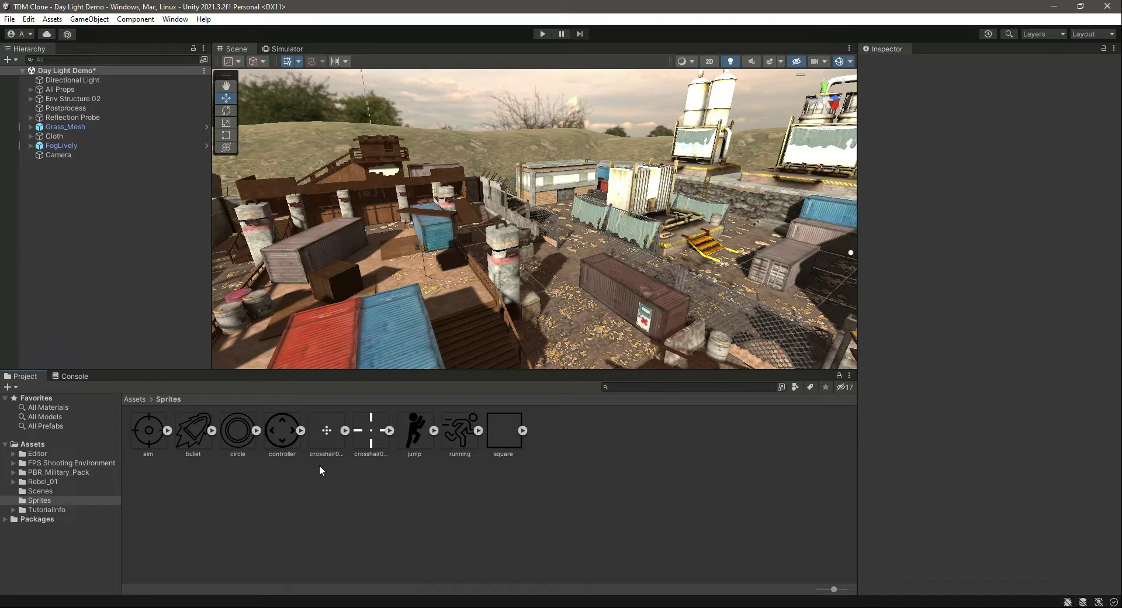
pyautogui.click(286, 437)
pyautogui.click(353, 484)
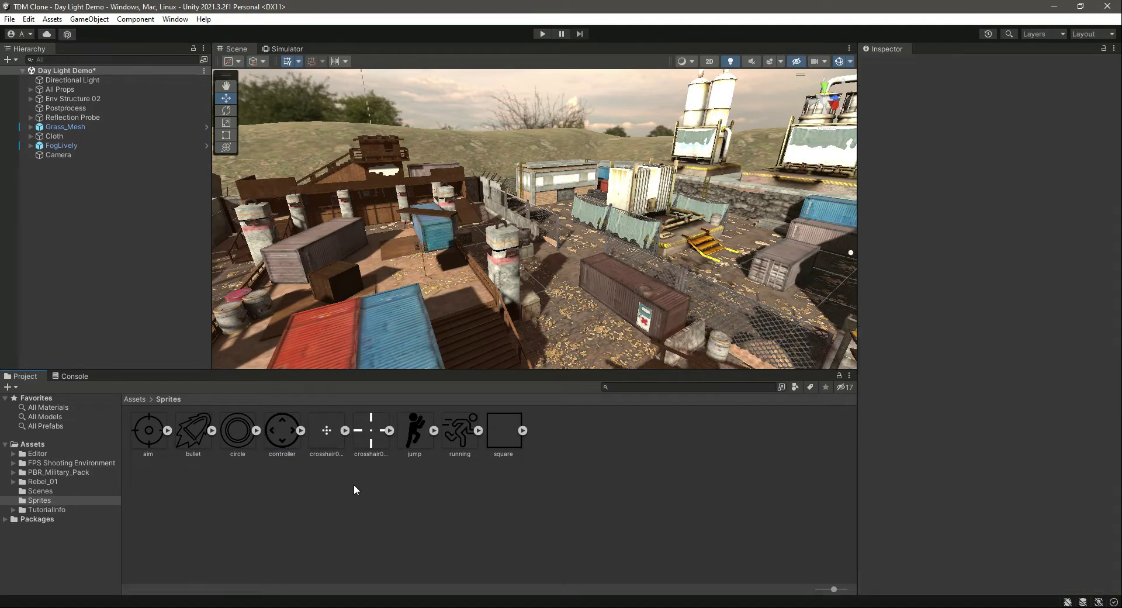
pyautogui.click(45, 445)
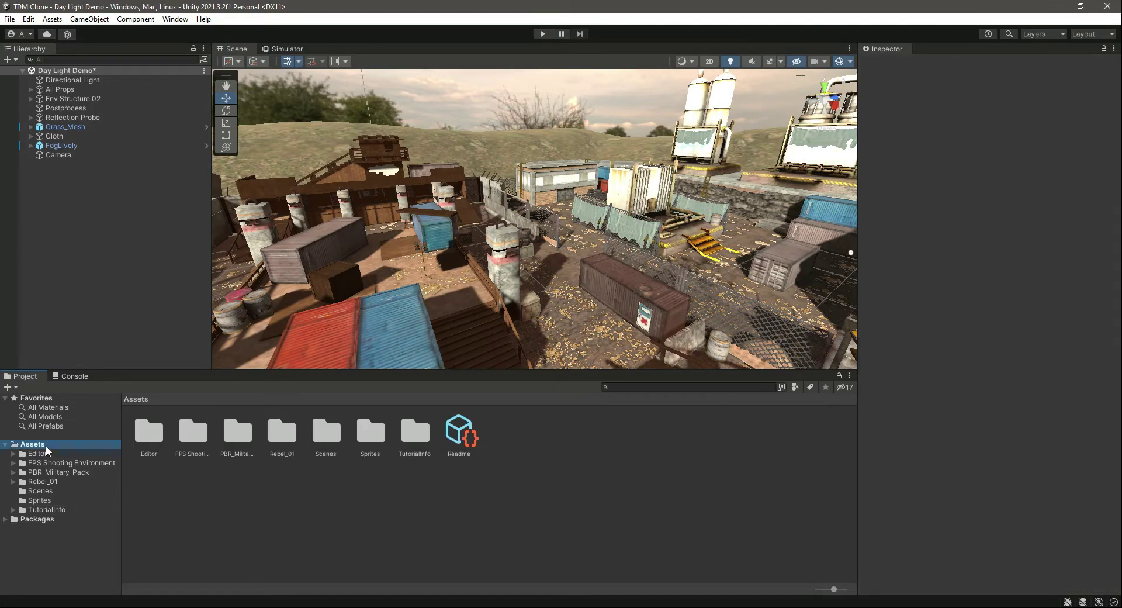
pyautogui.click(376, 517)
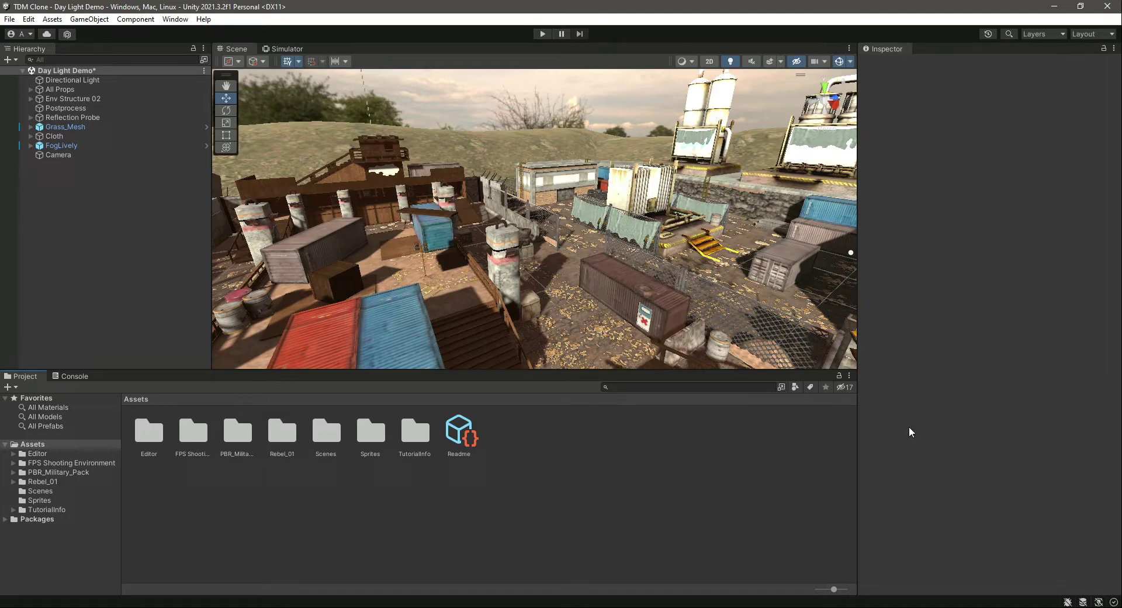